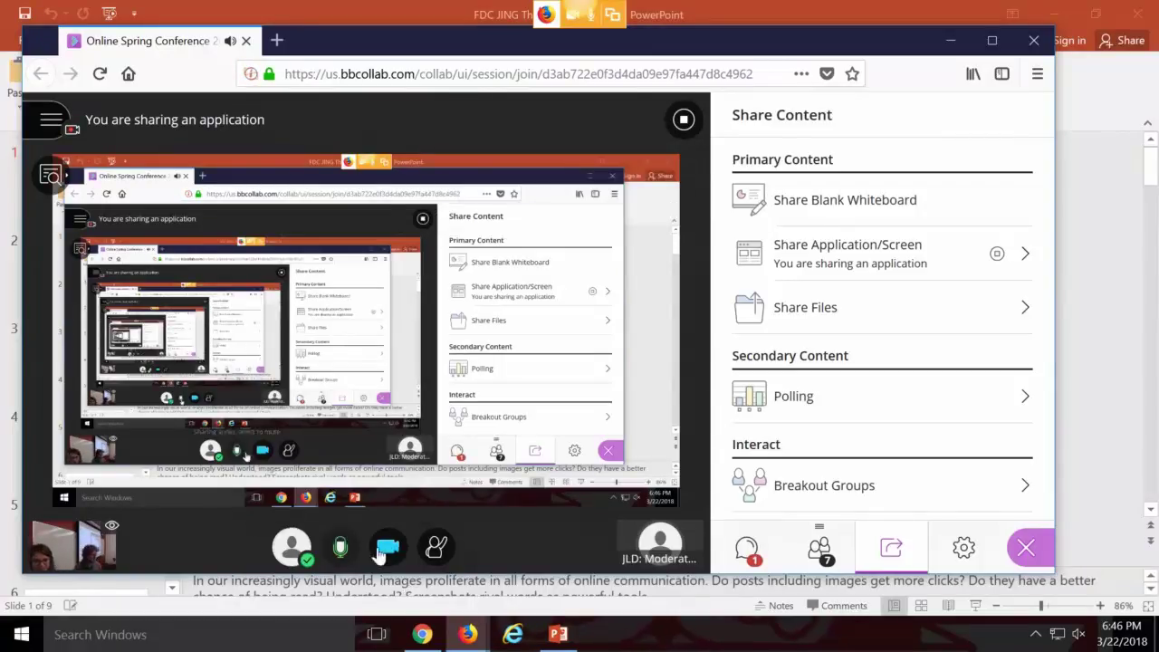
Switch the webcam off from the bottom toolbar while the application stays shared.
left_click(385, 548)
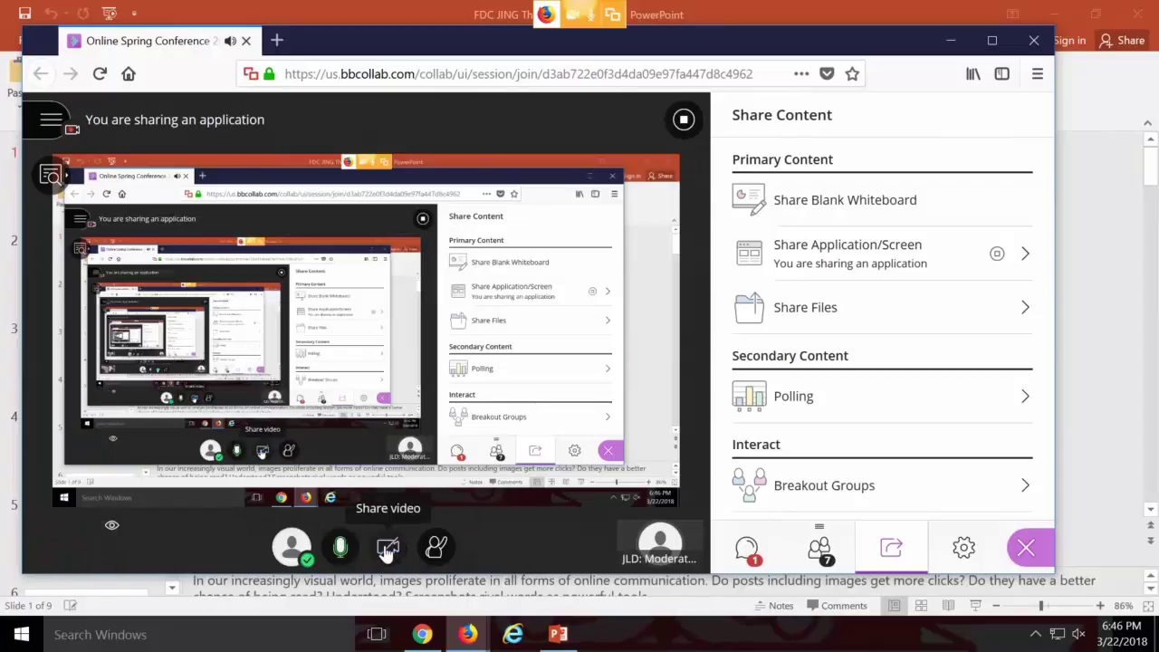
Switch to the 9-slide JING presentation showing its title slide.
left_click(559, 634)
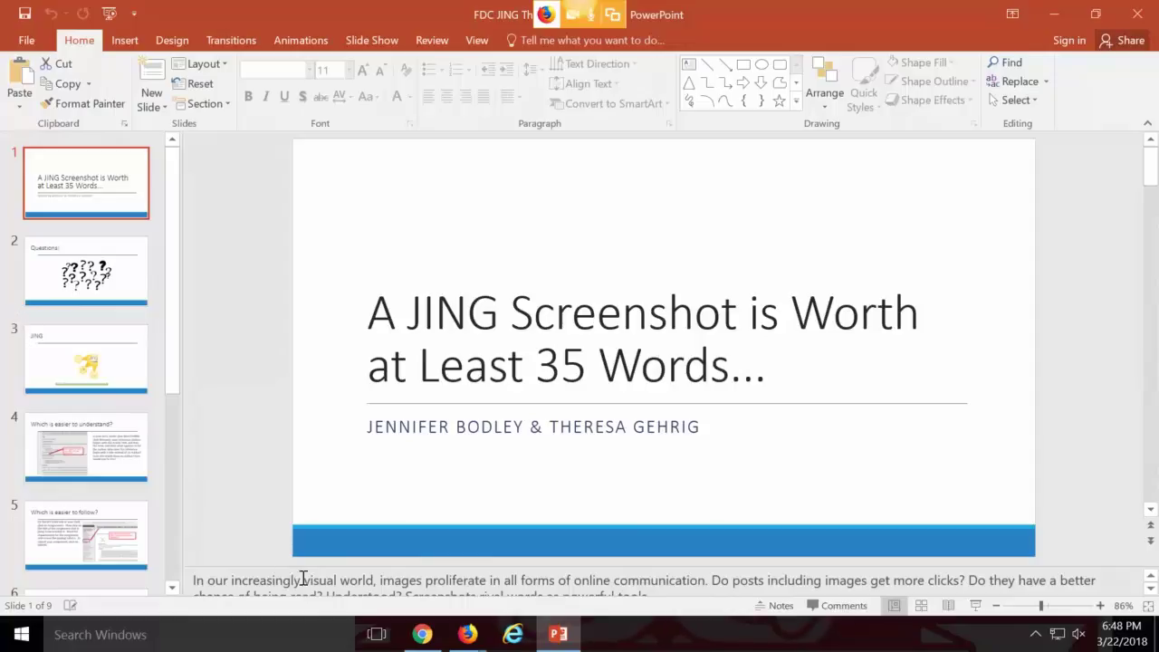
Maximize Chrome and scroll the NeoMam '13 Reasons' infographic down to the '323% better' statistic.
left_click(422, 634)
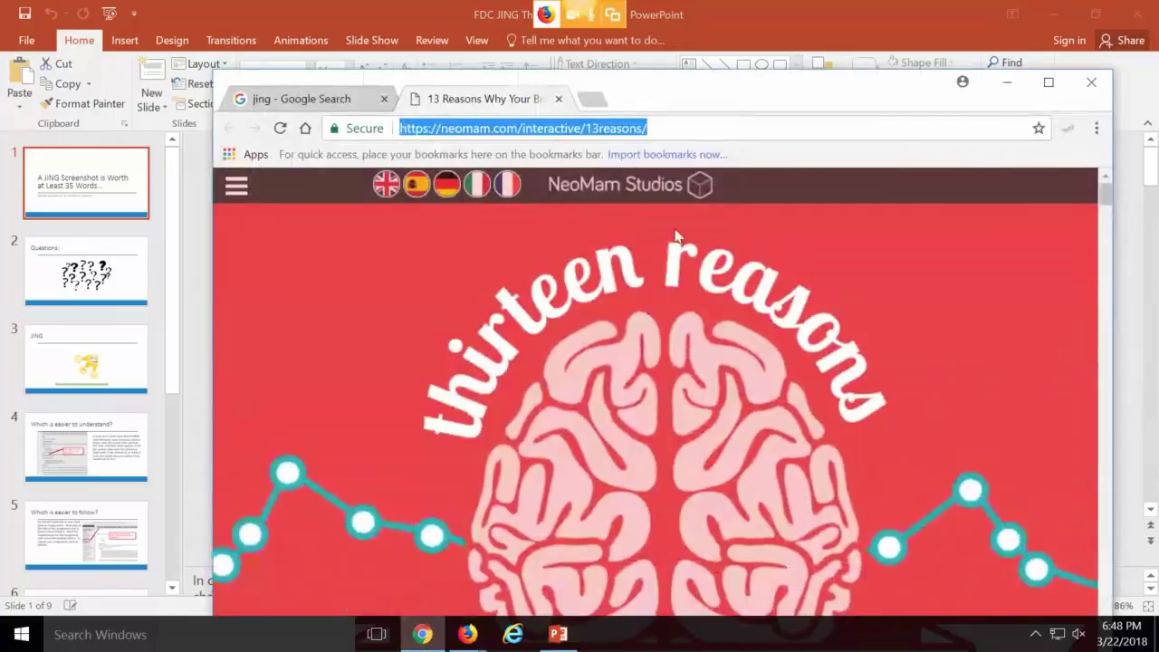
left_click(1047, 83)
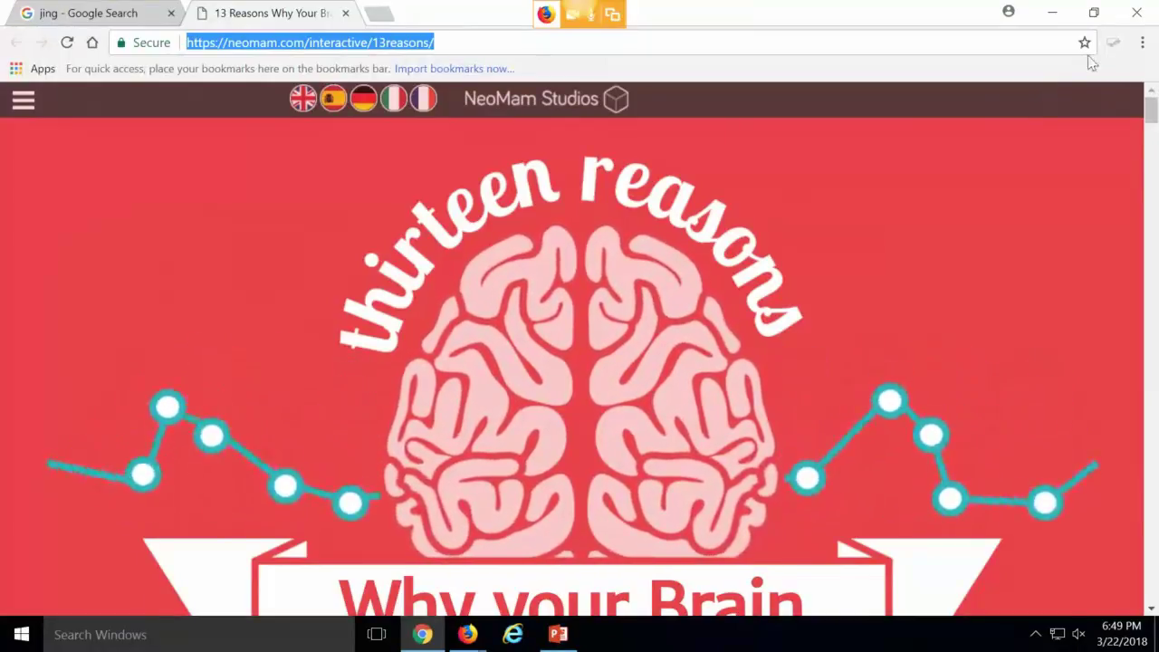
scroll(1004, 190, "down", 2)
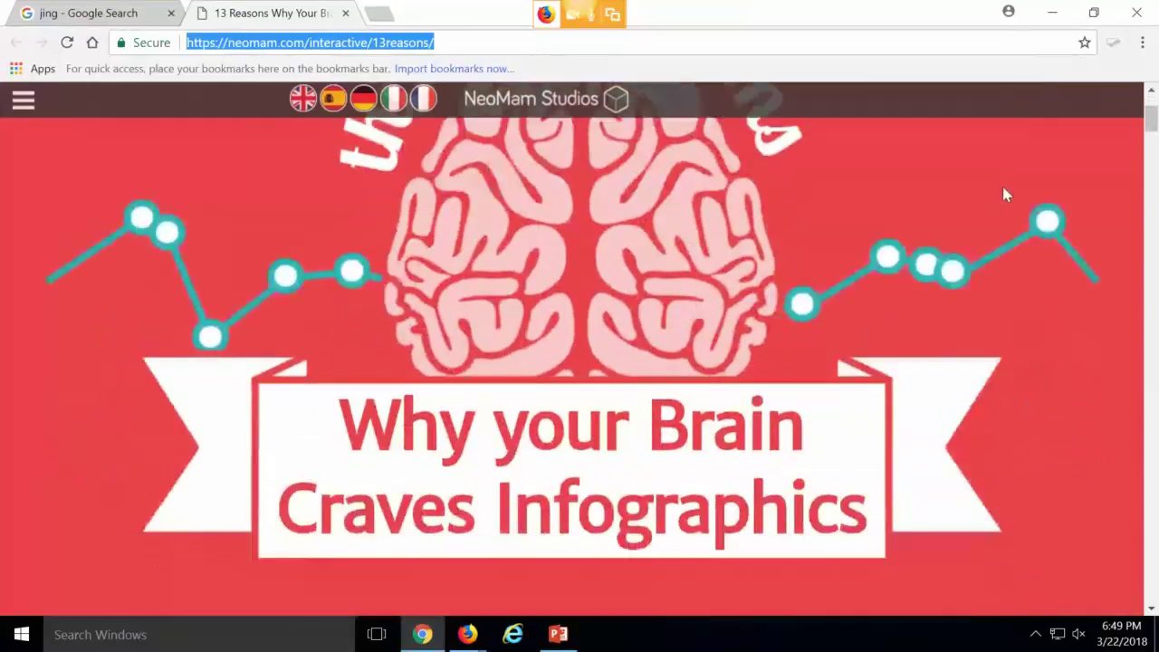
scroll(1003, 194, "down", 3)
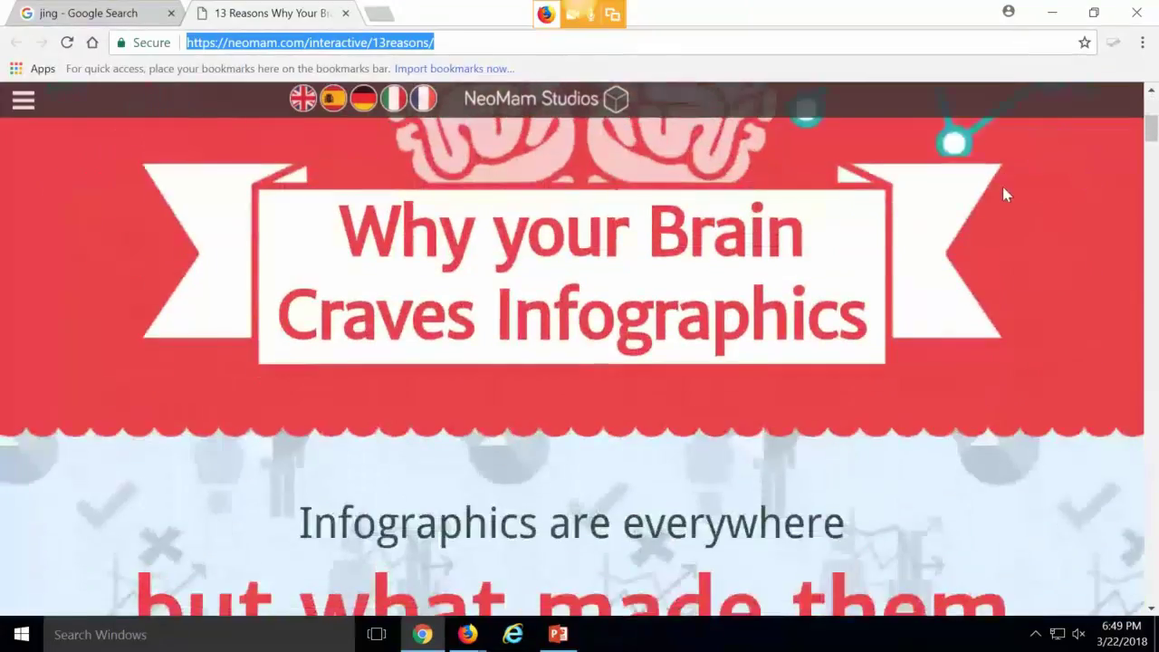
scroll(1003, 193, "down", 3)
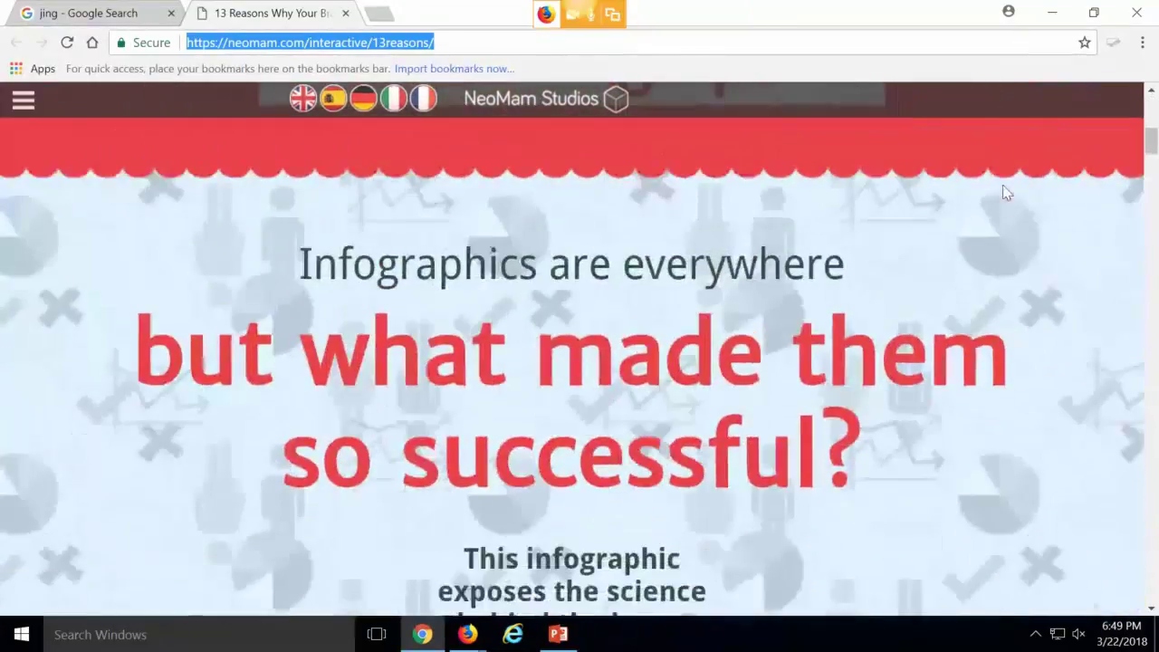
scroll(1002, 191, "down", 2)
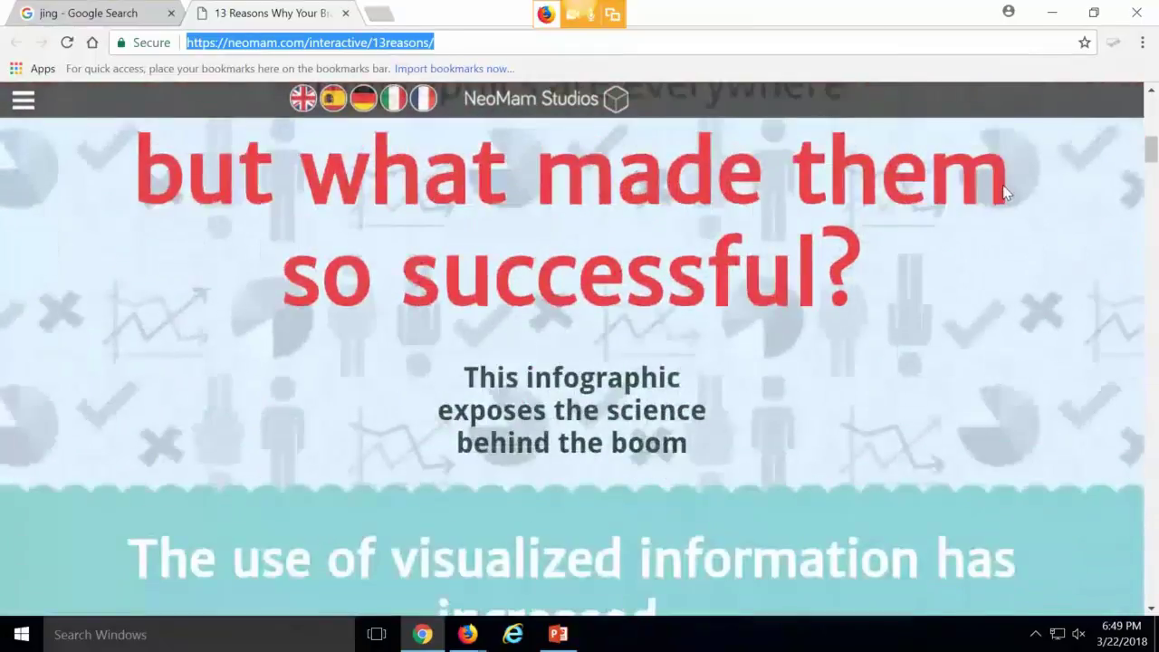
scroll(1002, 192, "down", 3)
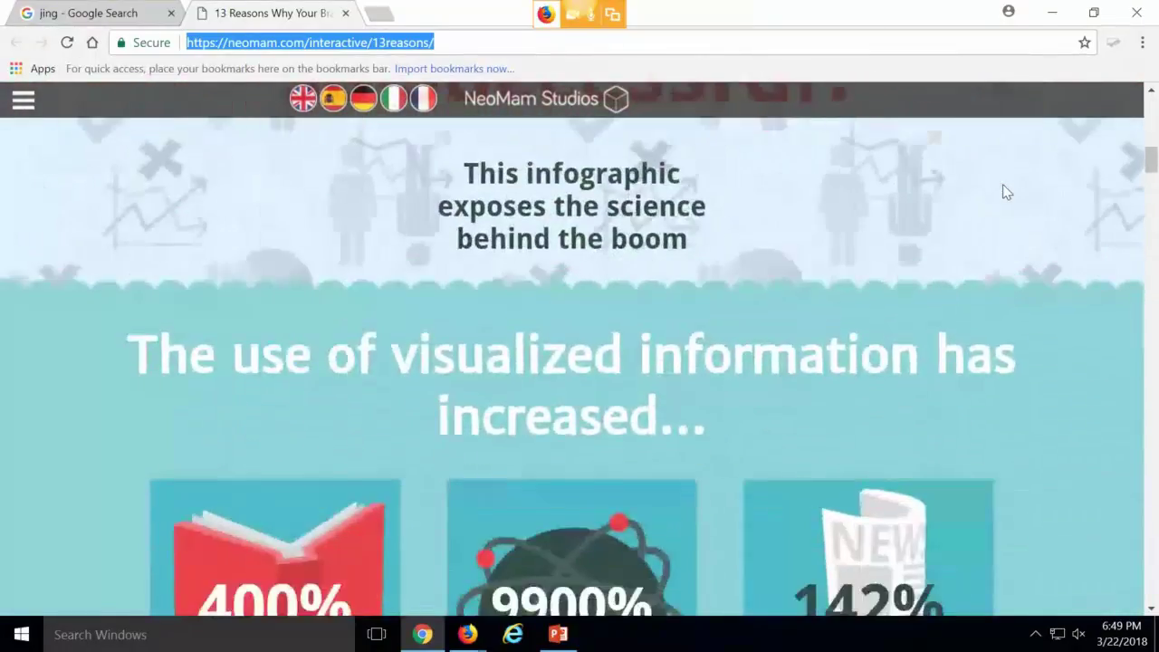
scroll(1002, 192, "down", 2)
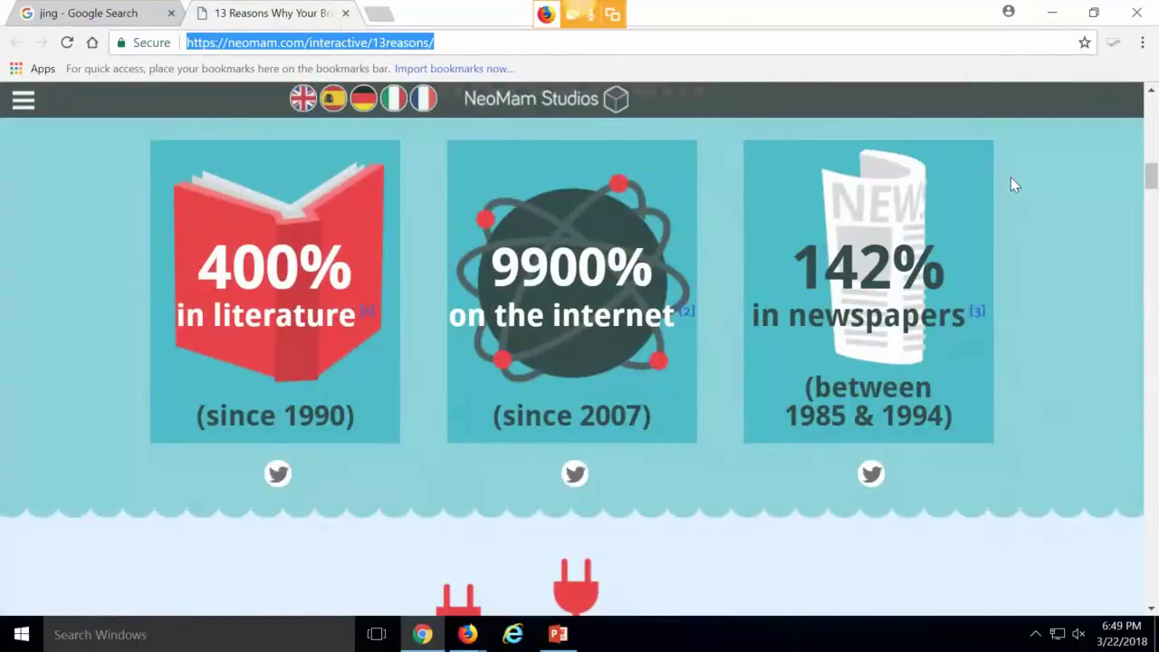
scroll(1011, 190, "down", 3)
scroll(1013, 202, "down", 5)
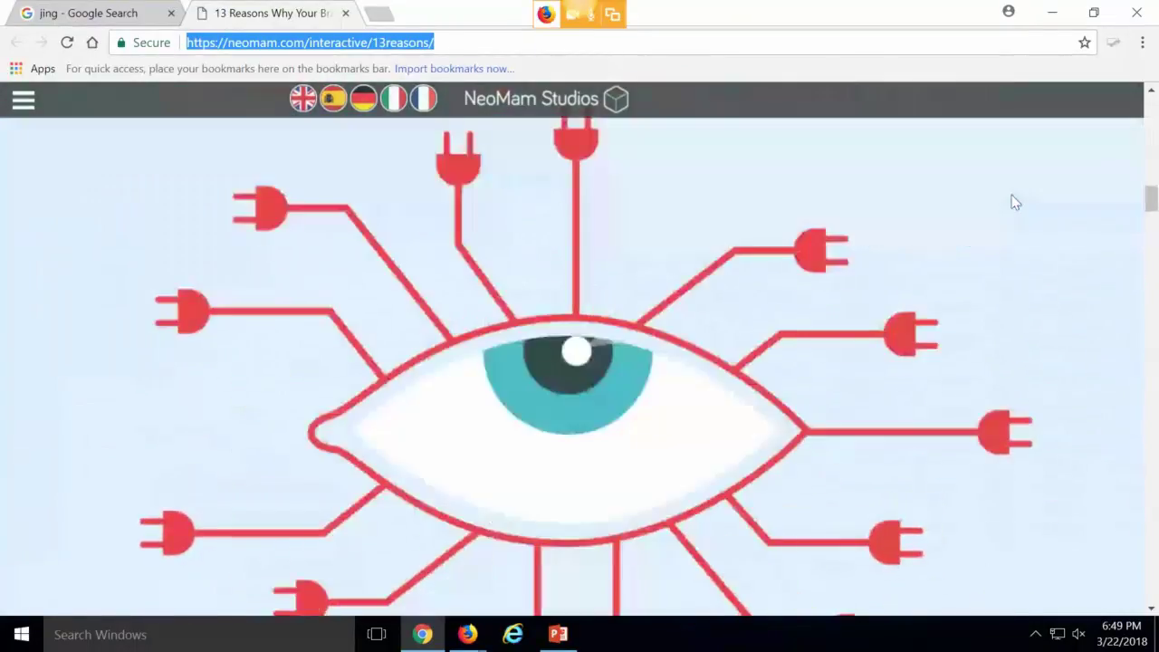
scroll(1013, 203, "down", 2)
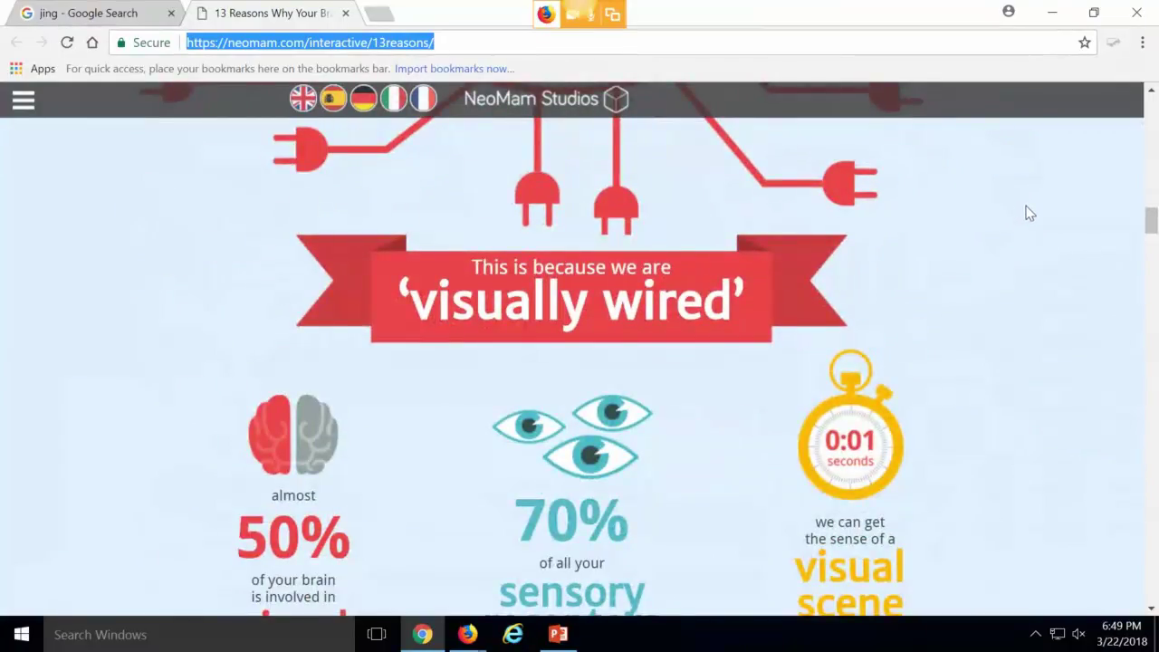
scroll(1029, 212, "down", 5)
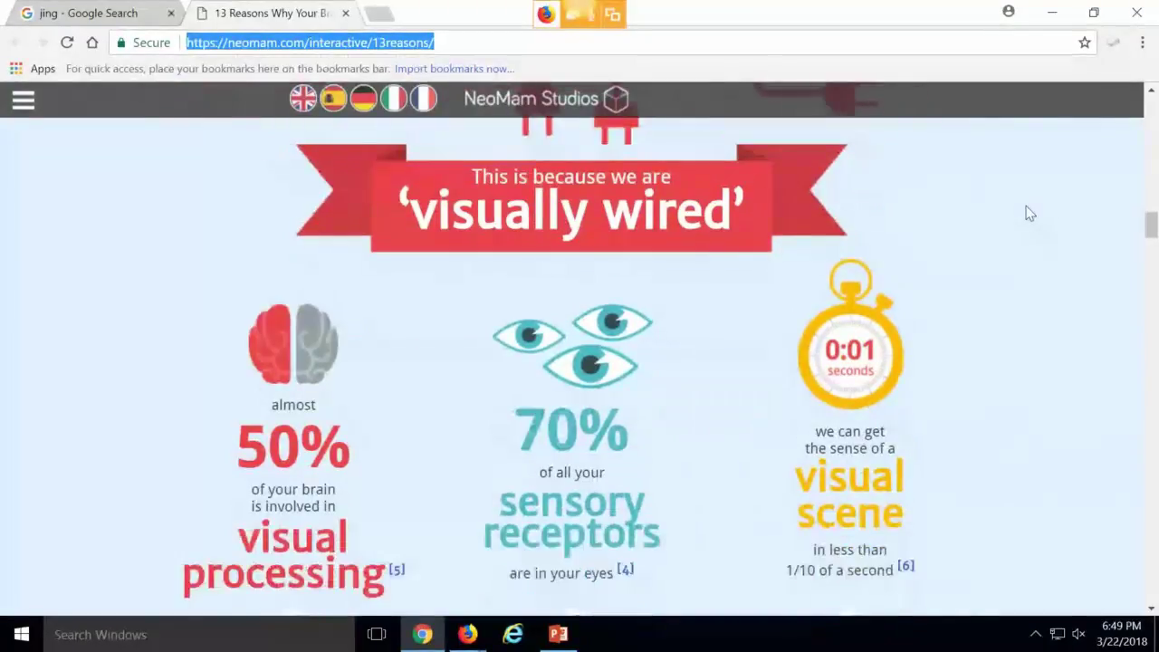
scroll(1029, 213, "down", 5)
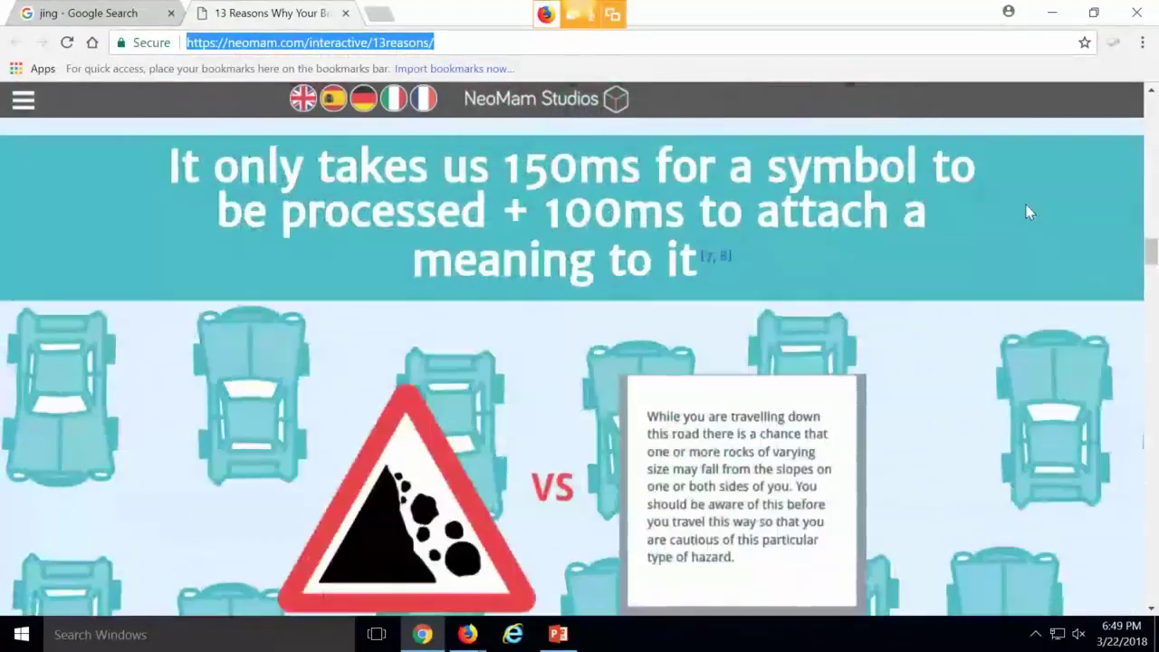
scroll(1025, 202, "down", 2)
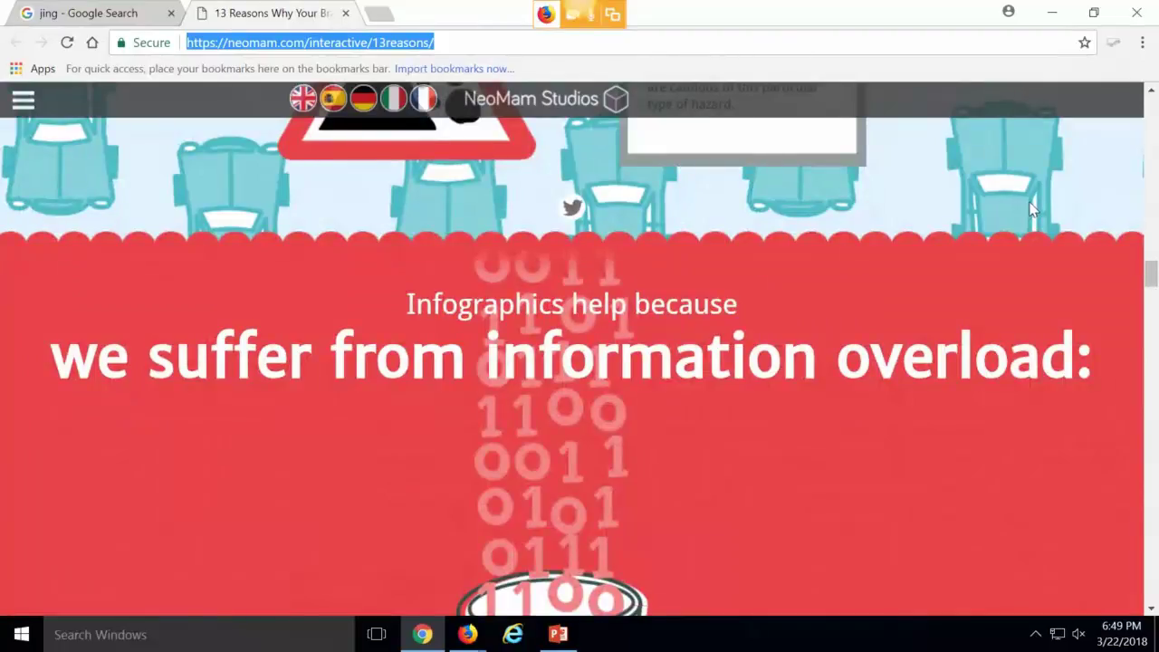
scroll(1029, 210, "down", 1)
scroll(1030, 211, "down", 6)
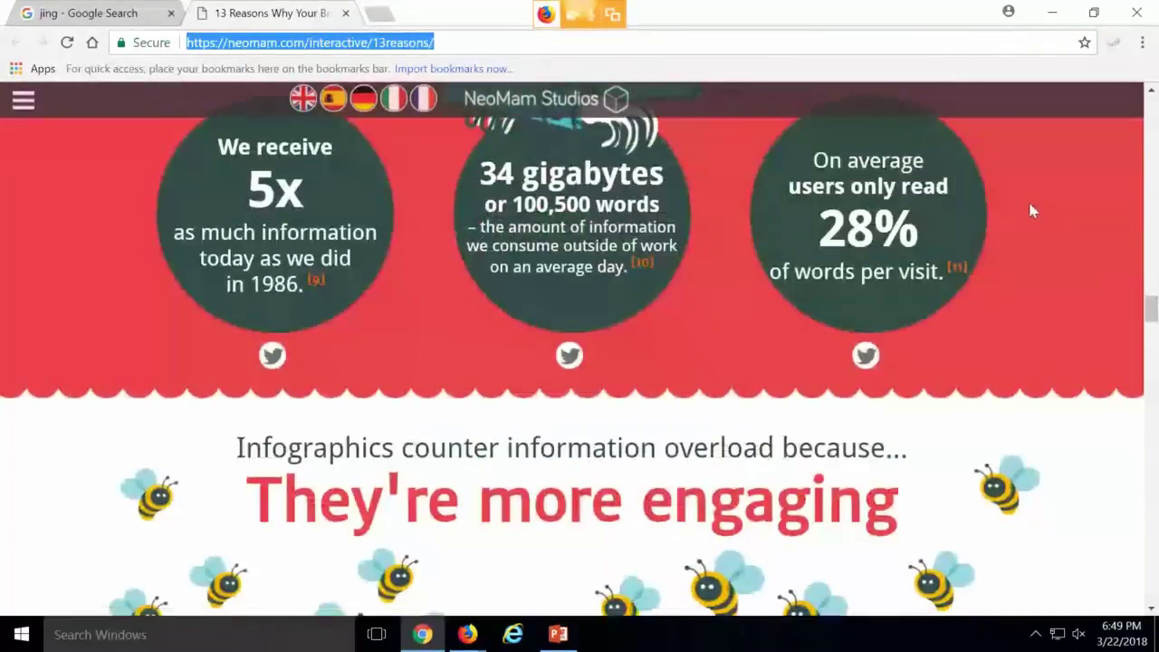
scroll(1031, 211, "down", 4)
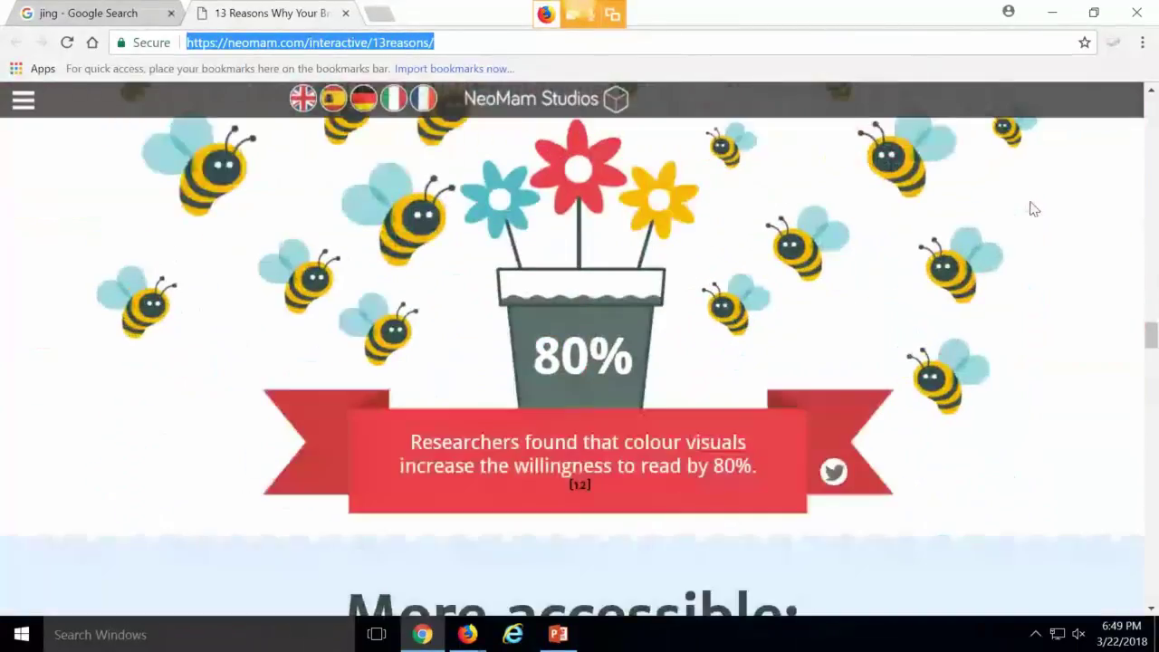
scroll(1033, 210, "down", 6)
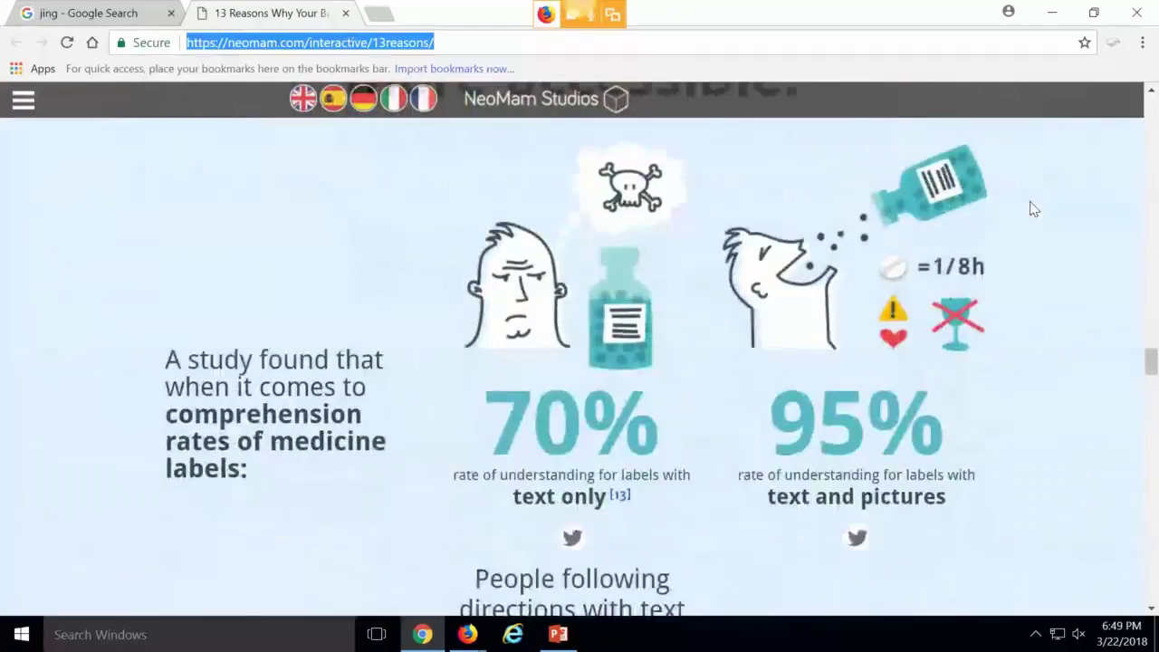
scroll(1034, 209, "down", 6)
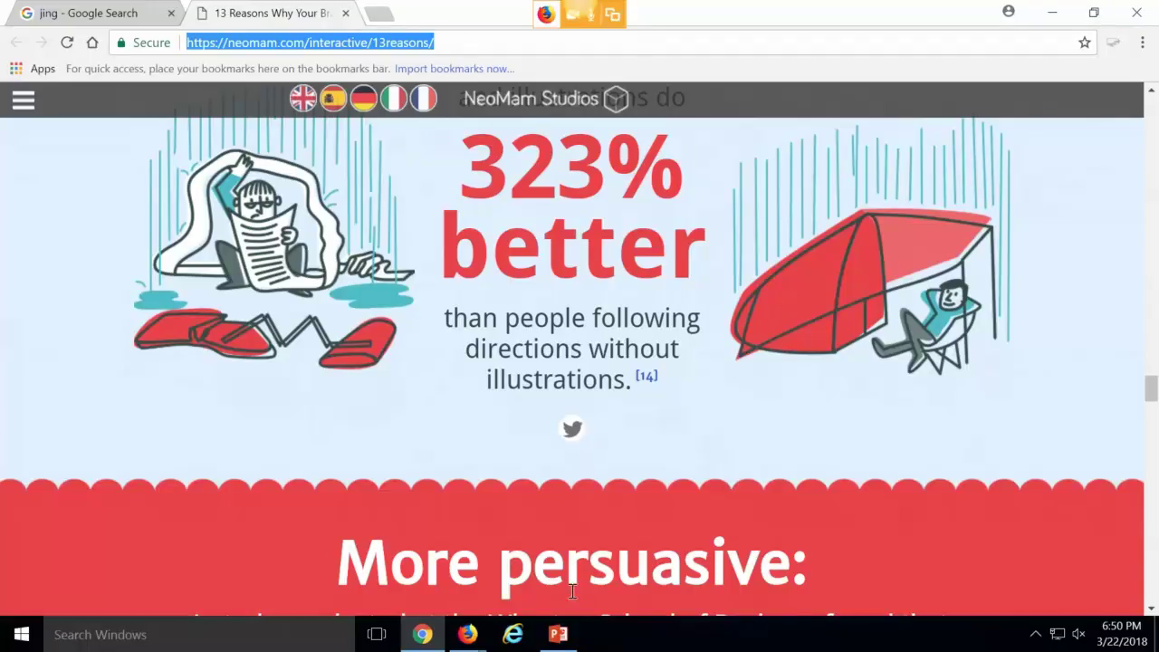
Go back to PowerPoint and select slide 2, 'Questions!'.
left_click(561, 634)
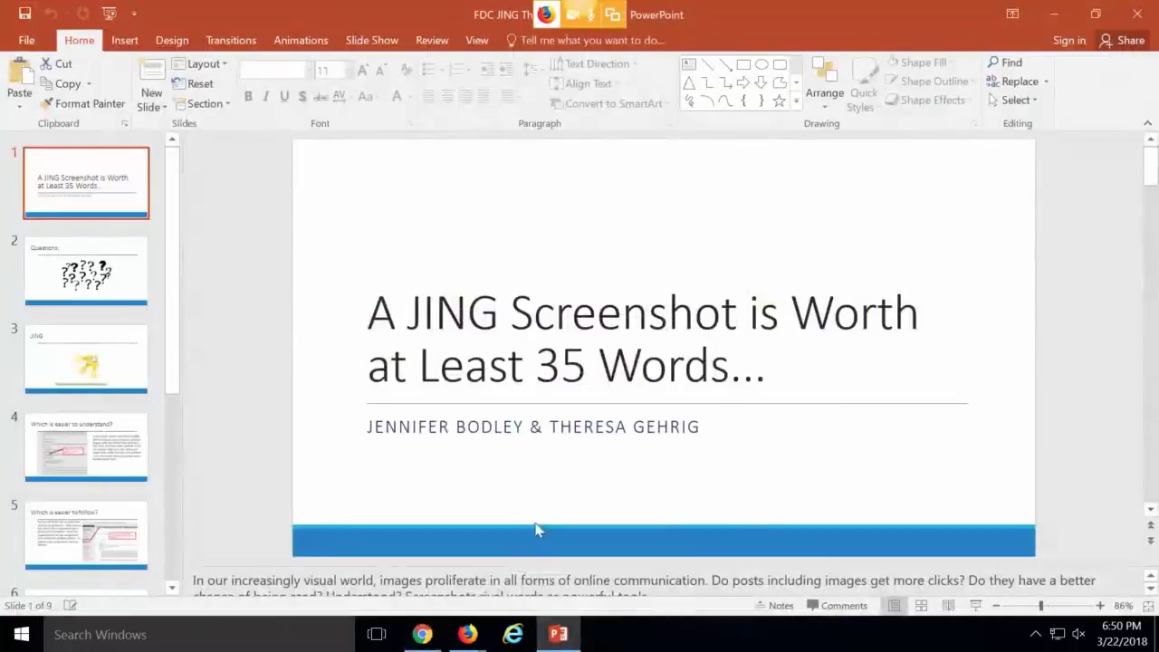
left_click(97, 285)
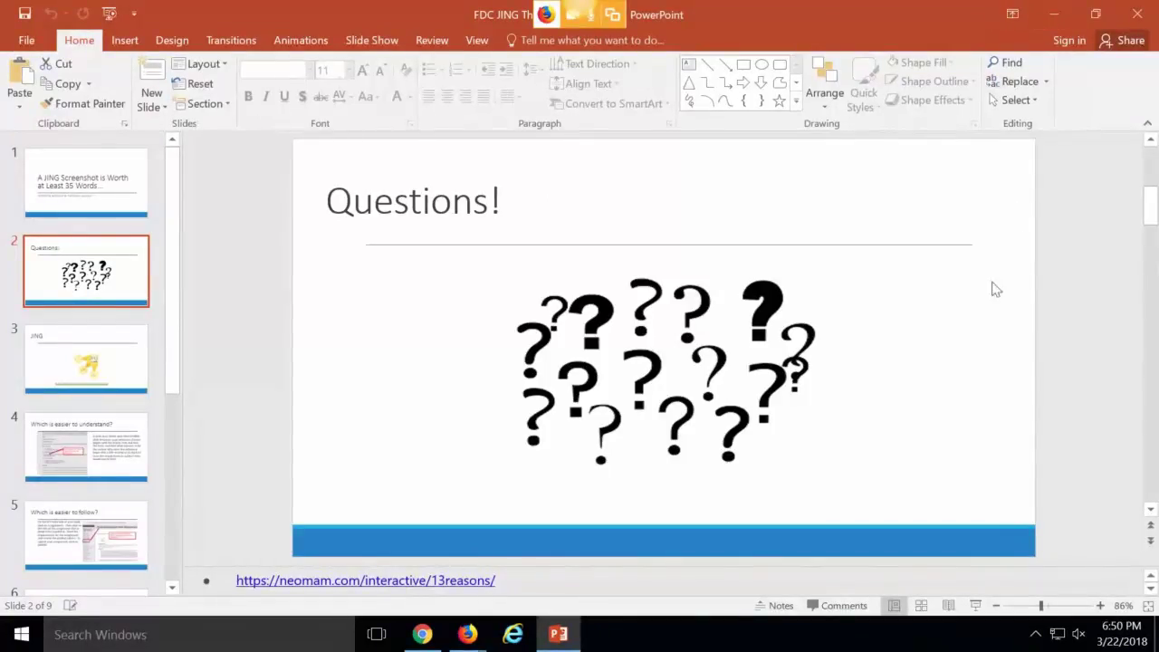
Open library.cityu.edu in a new Chrome tab.
mouse_move(421, 636)
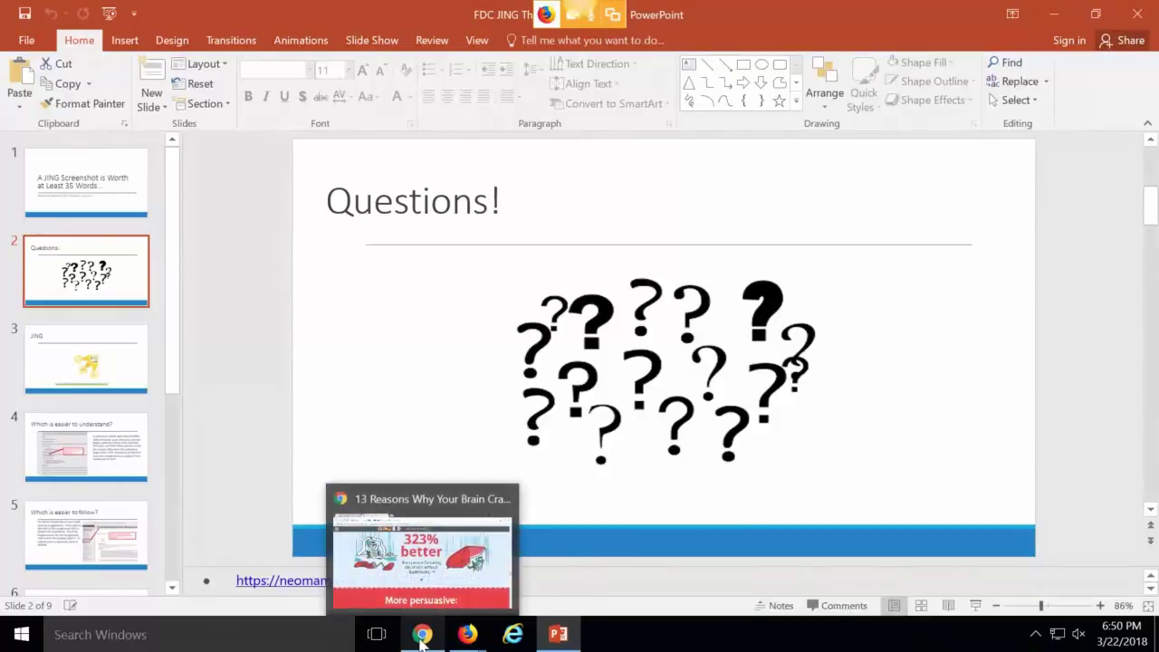
left_click(422, 608)
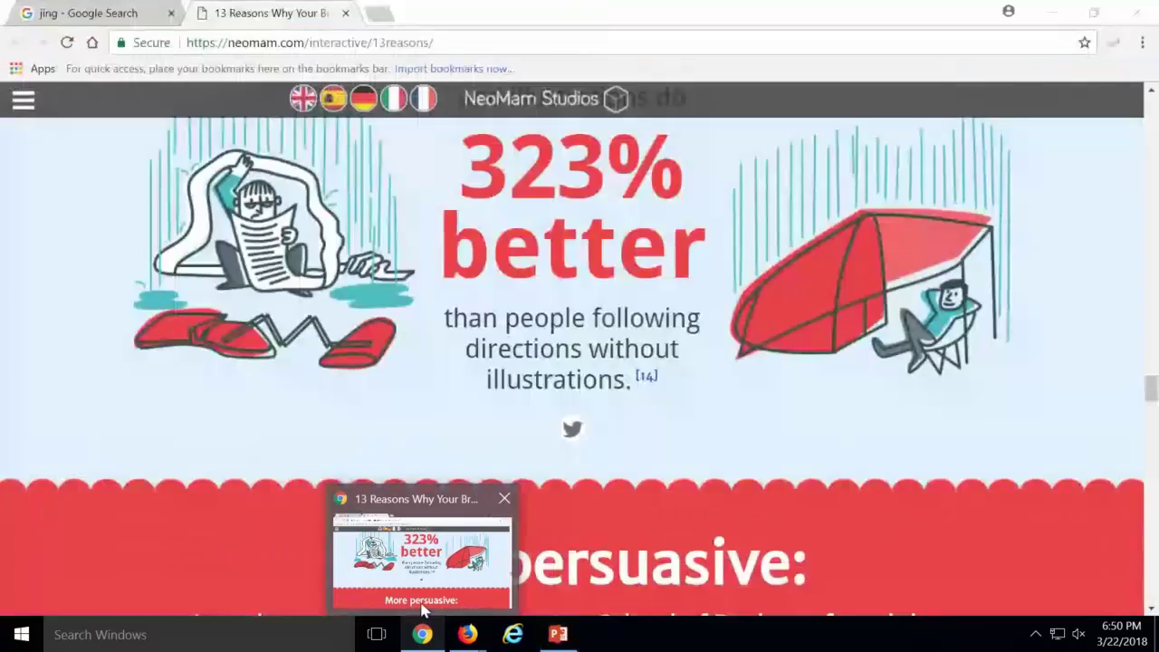
left_click(378, 13)
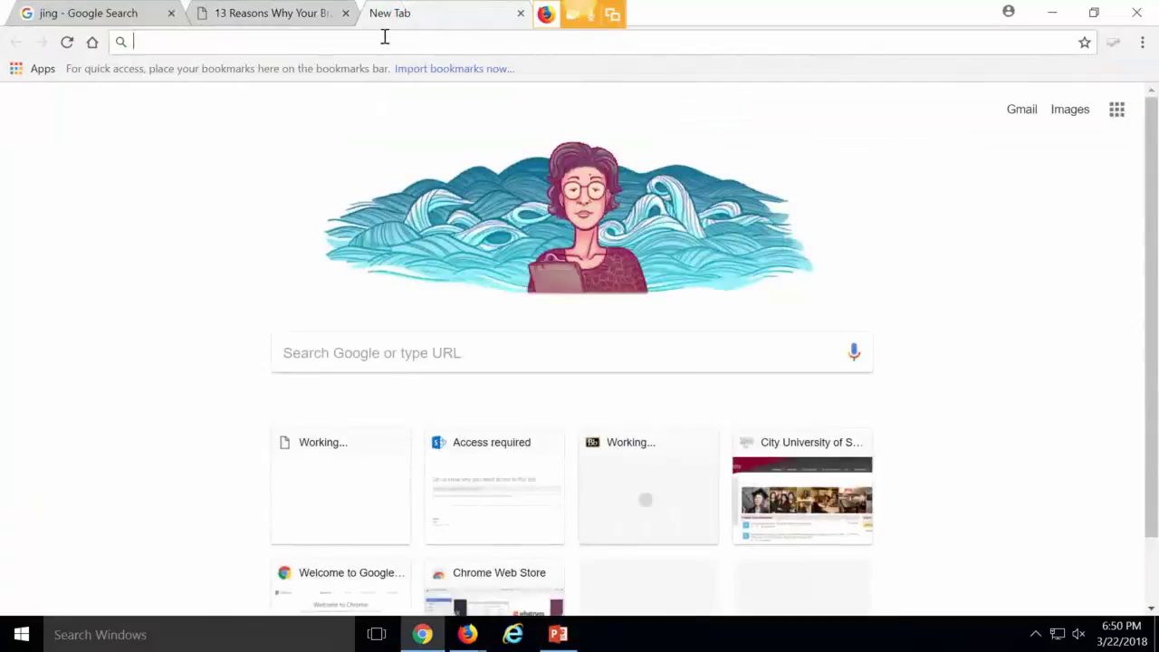
type("library.cityu.edu")
key("Return")
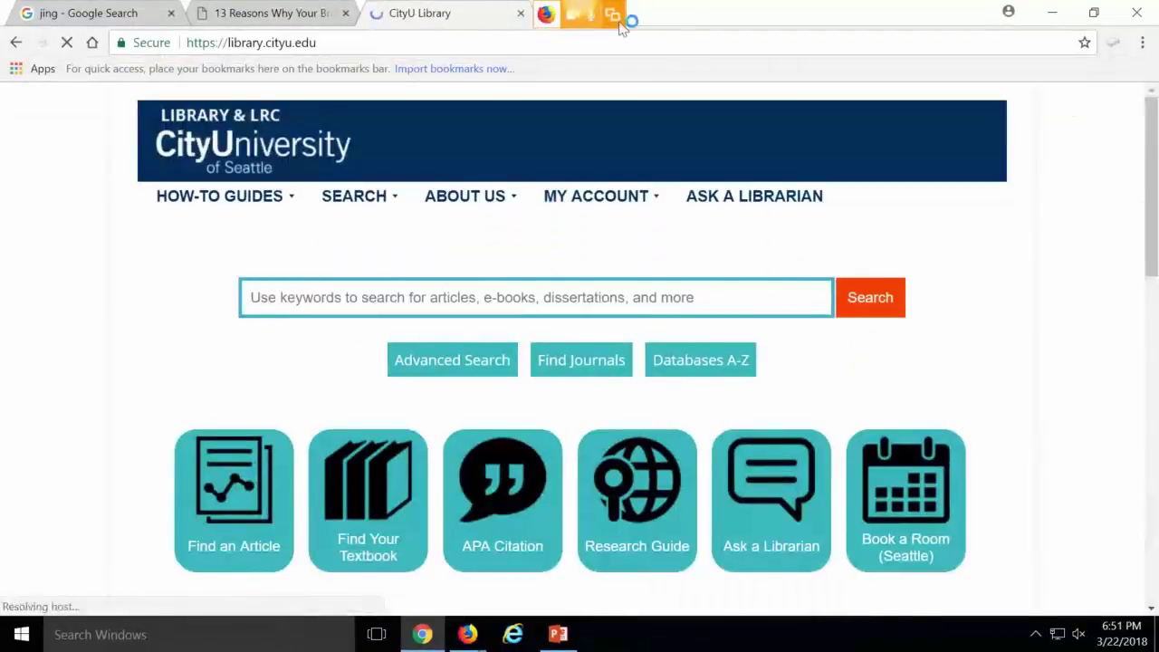
Return to the 'jing - Google Search' tab and start entering a new address.
left_click(107, 18)
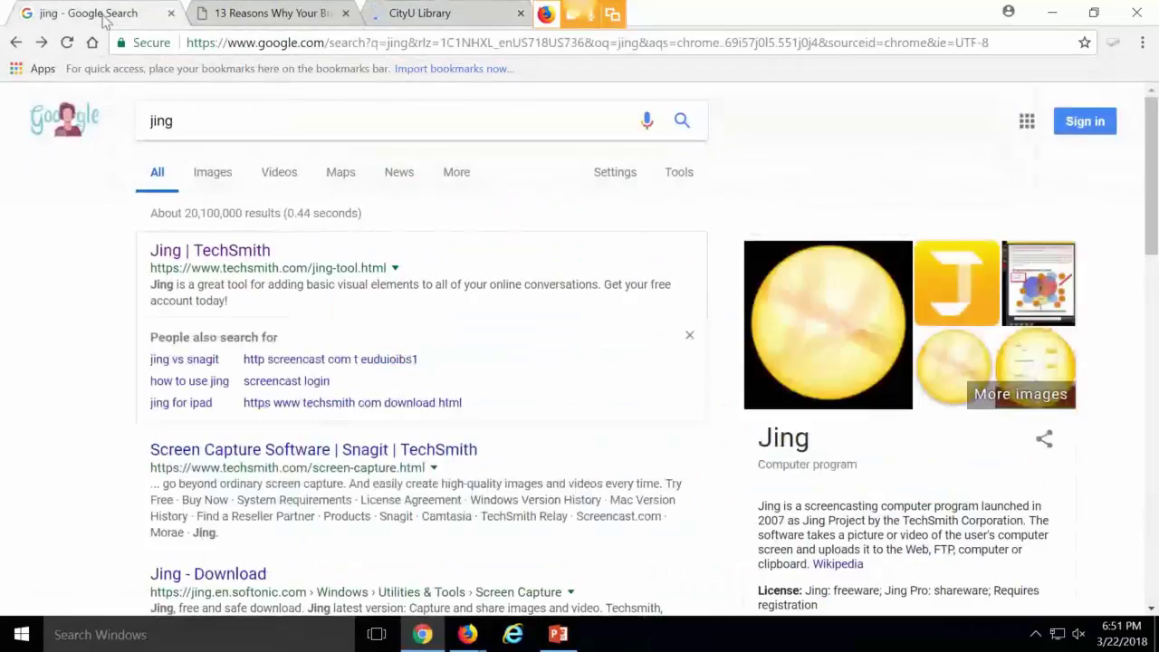
left_click(250, 45)
type("courses.cityu.edu")
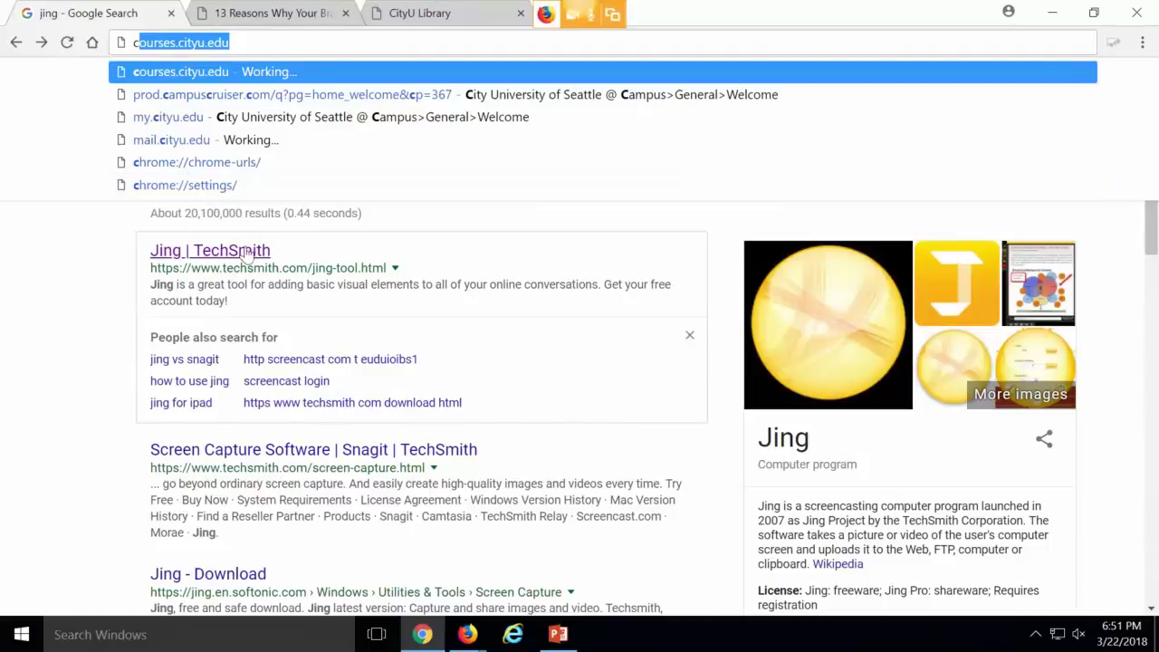
Dismiss the address suggestions and open the 'Jing | TechSmith' search result.
left_click(395, 225)
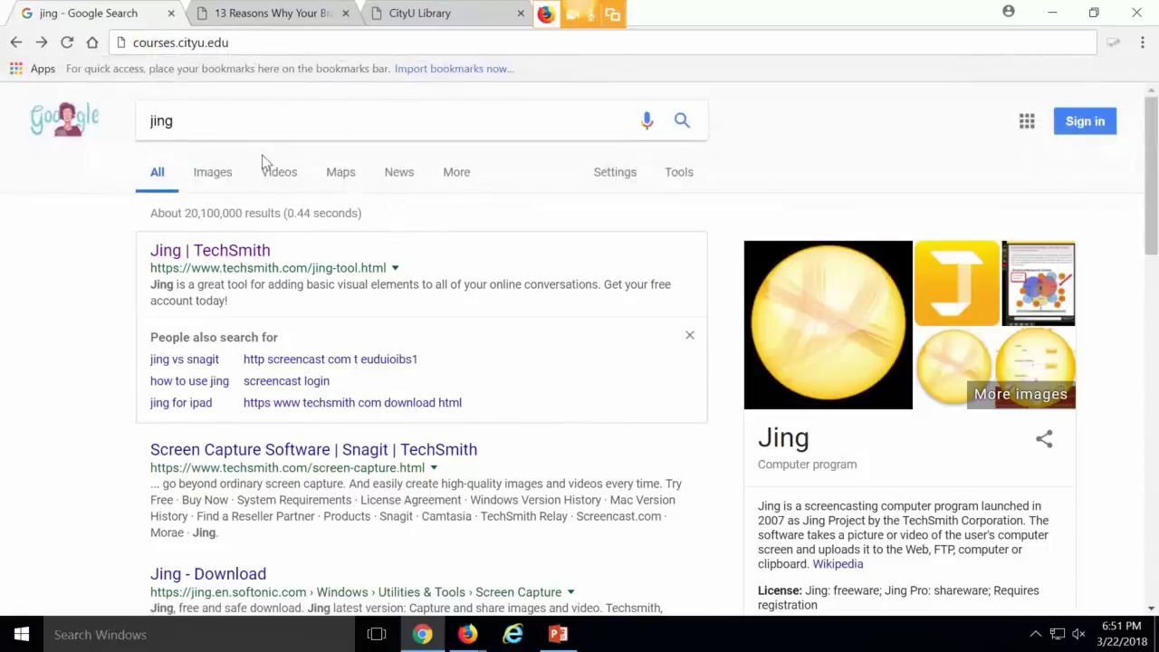
mouse_move(631, 20)
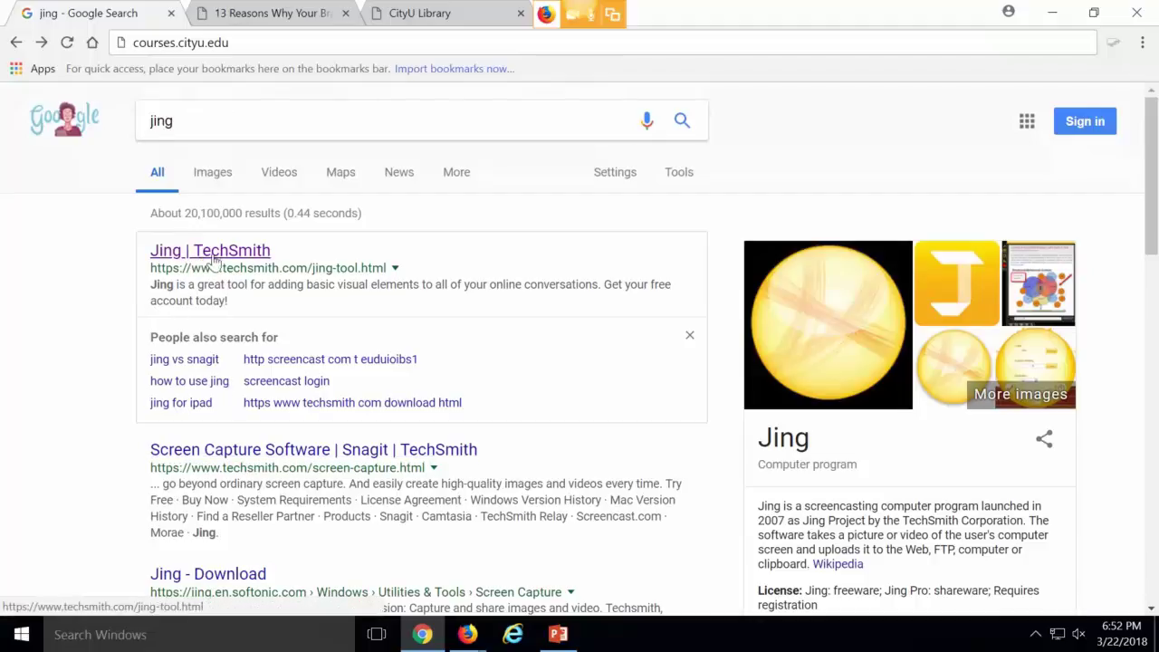
left_click(217, 253)
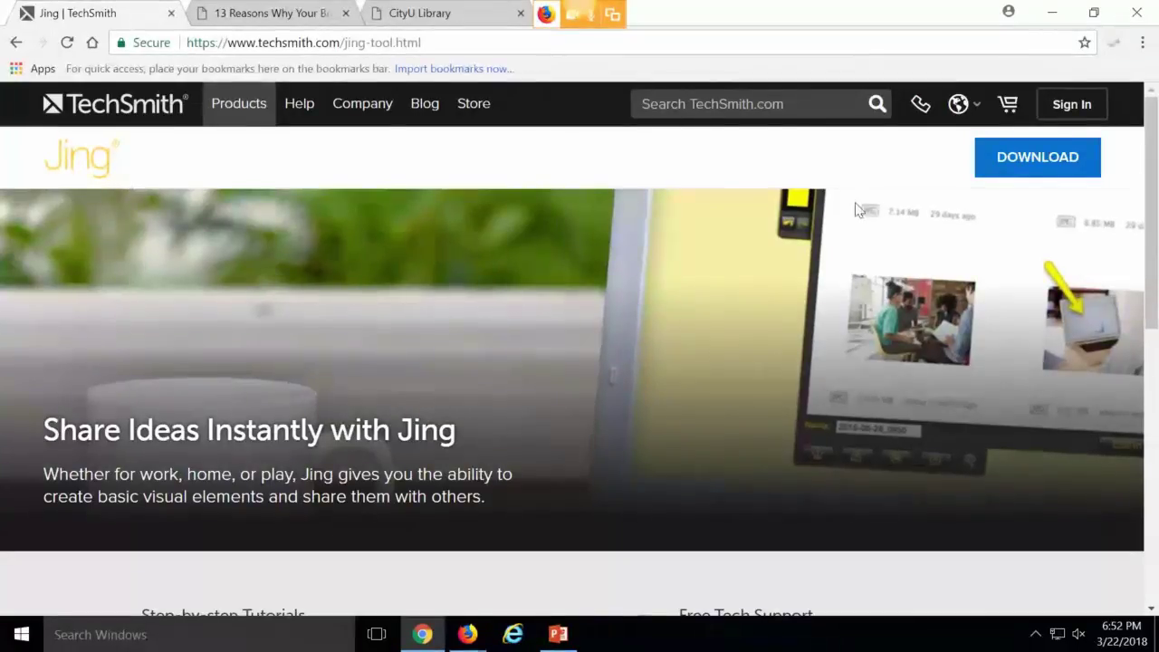
Open TechSmith's 'Download Jing for Free' page via the DOWNLOAD button.
left_click(1011, 174)
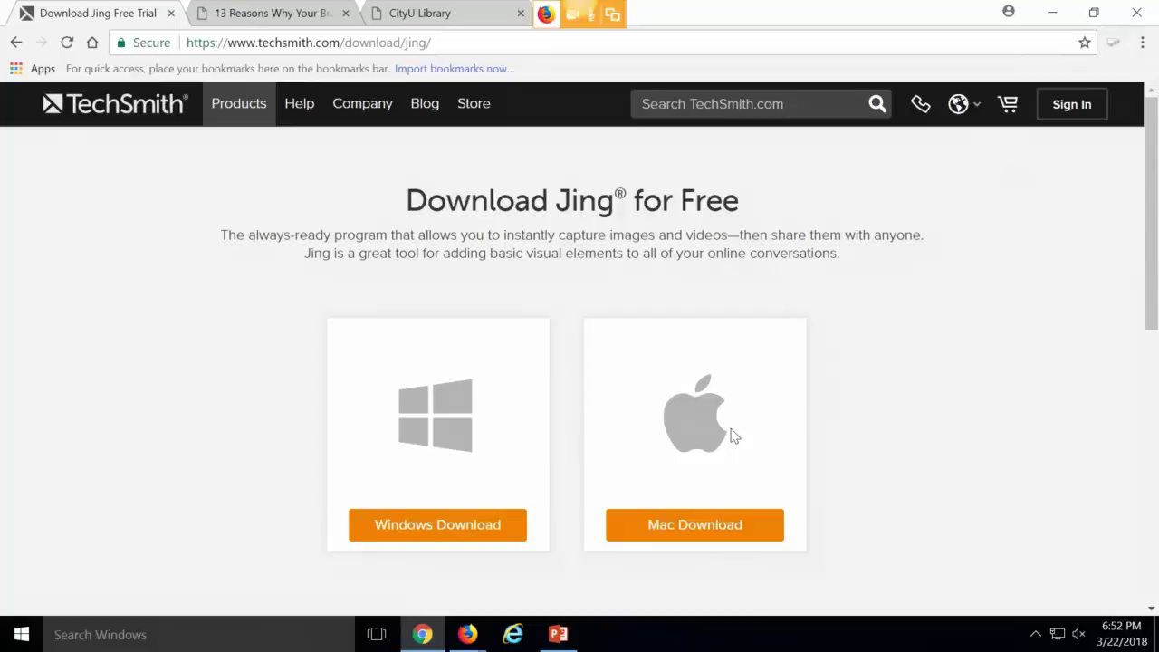
mouse_move(572, 17)
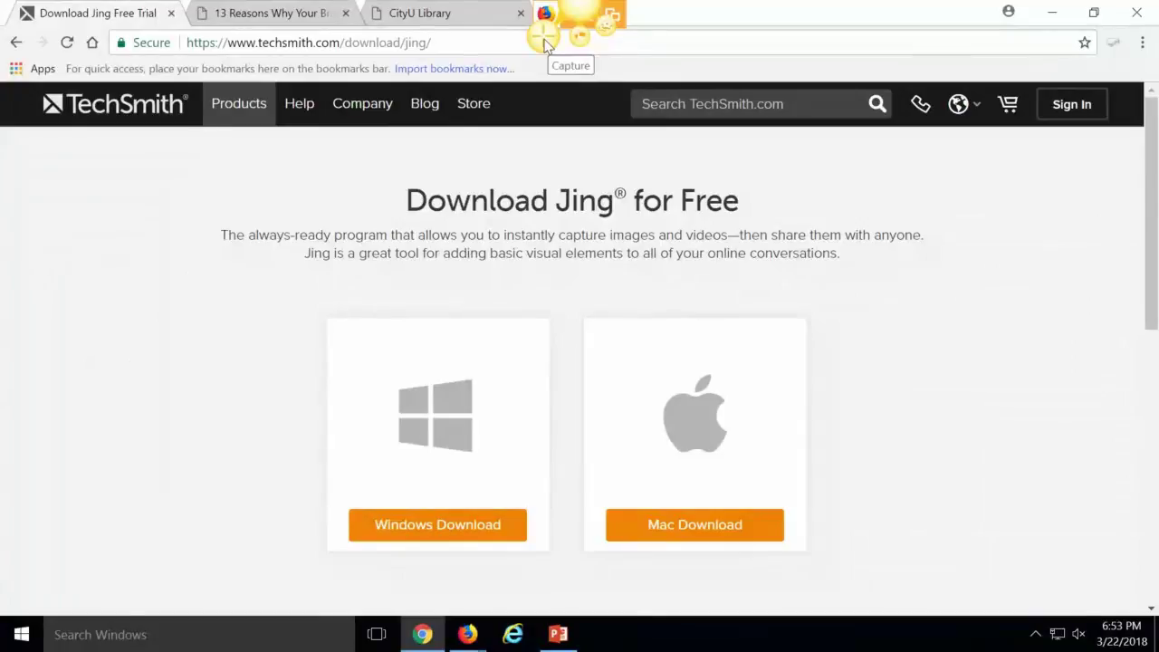
Frame a 1038 x 723 capture area around the download panel, redoing an abandoned first try.
left_click(544, 43)
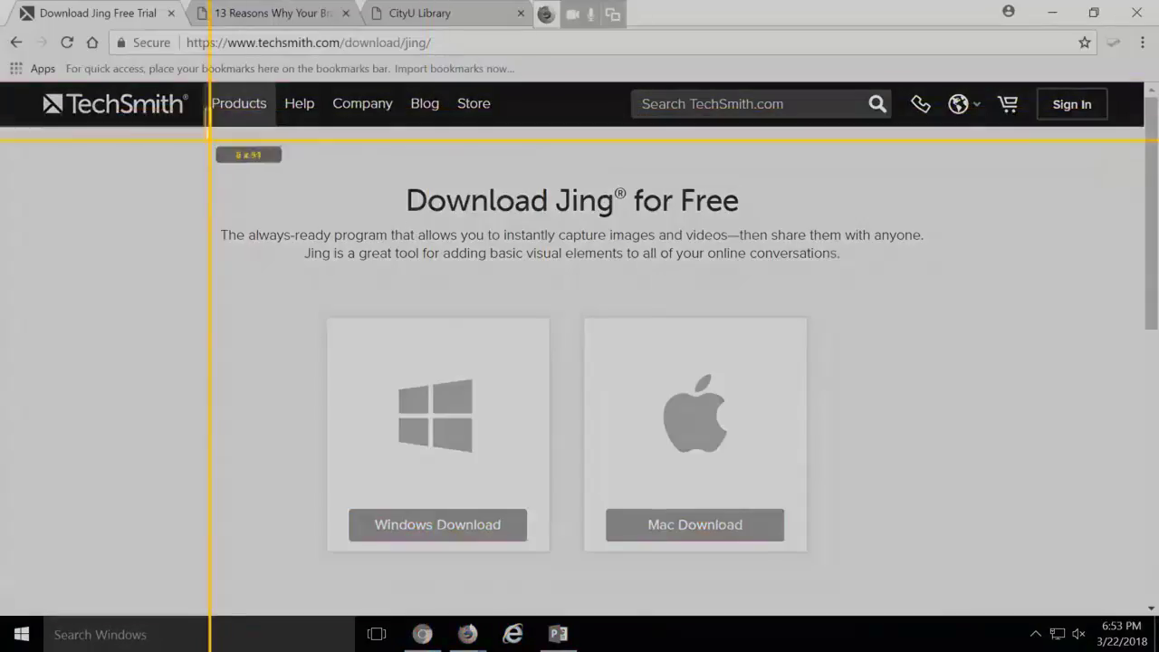
left_click_drag(207, 110, 909, 460)
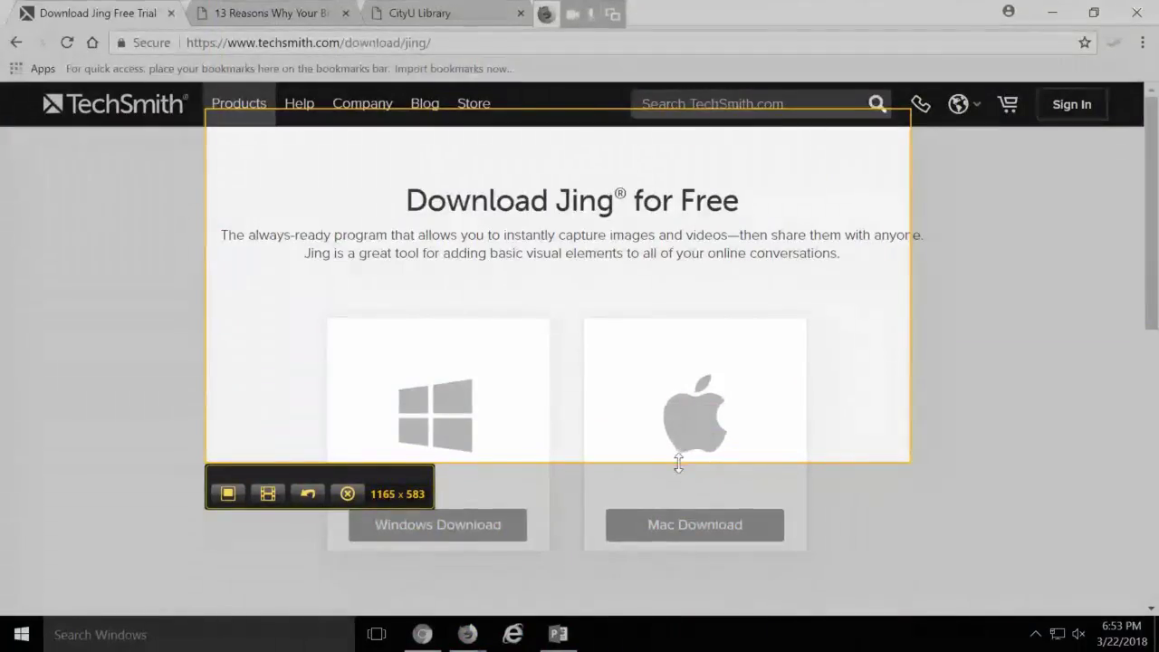
left_click_drag(678, 464, 675, 564)
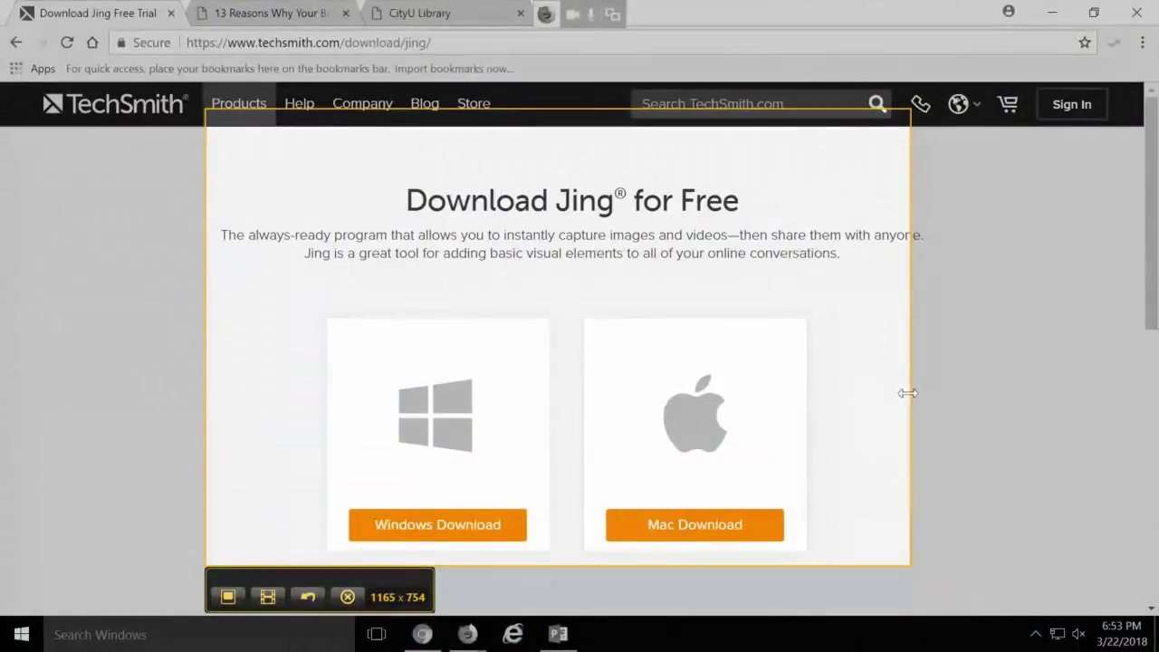
left_click_drag(908, 393, 743, 392)
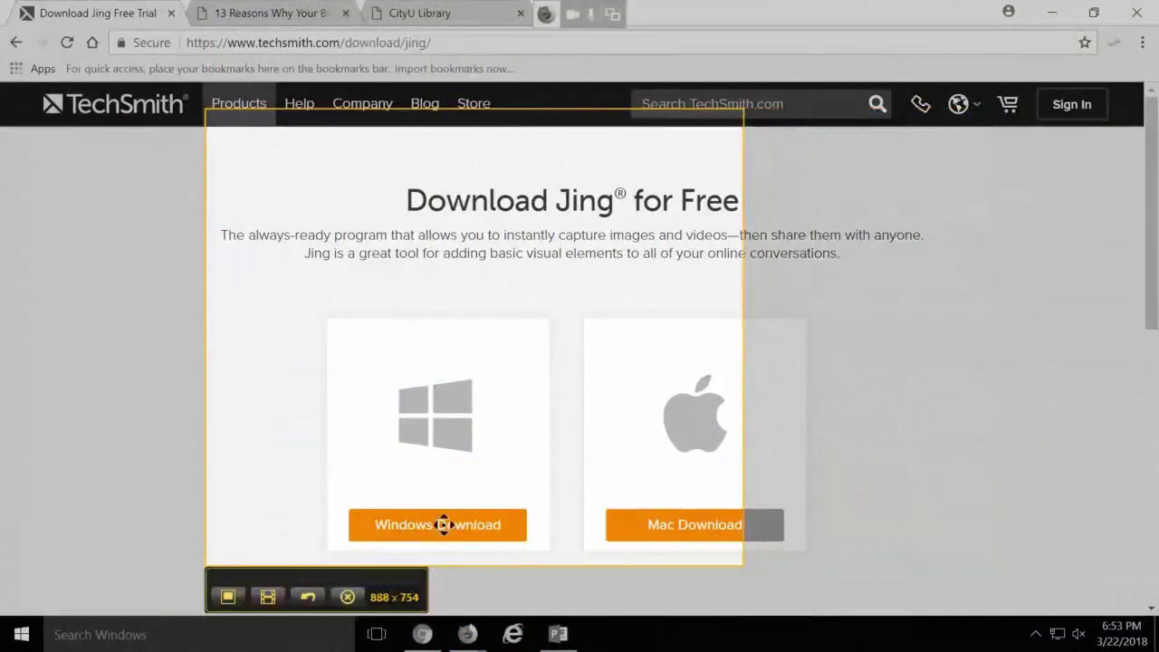
left_click(347, 597)
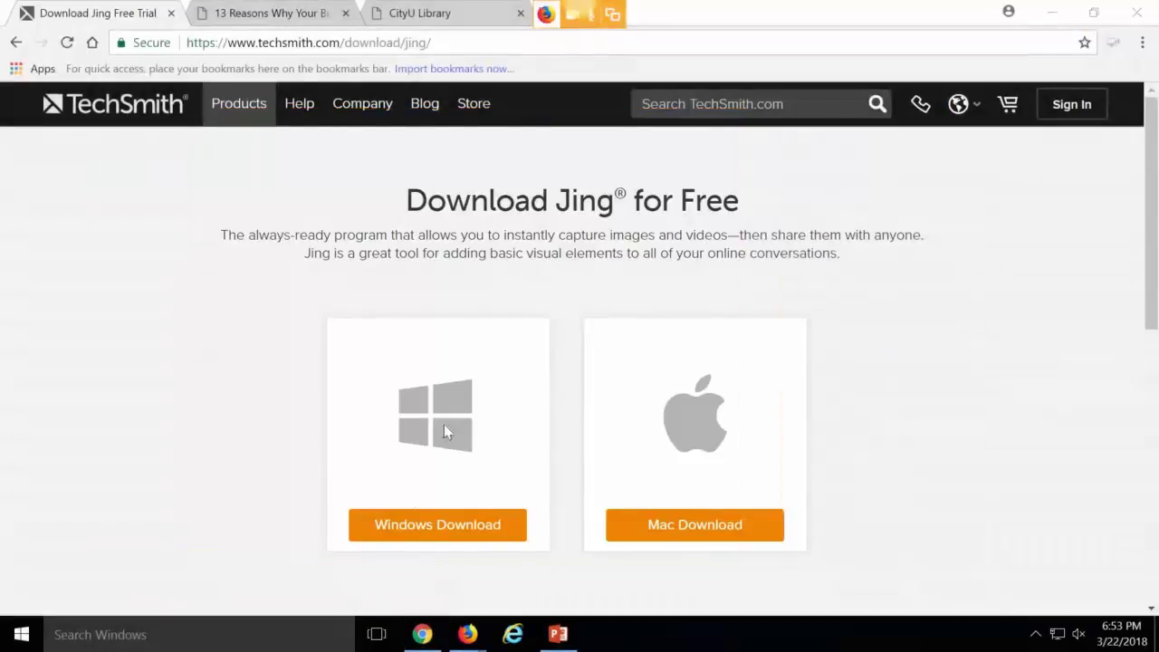
left_click(548, 40)
left_click_drag(221, 152, 848, 588)
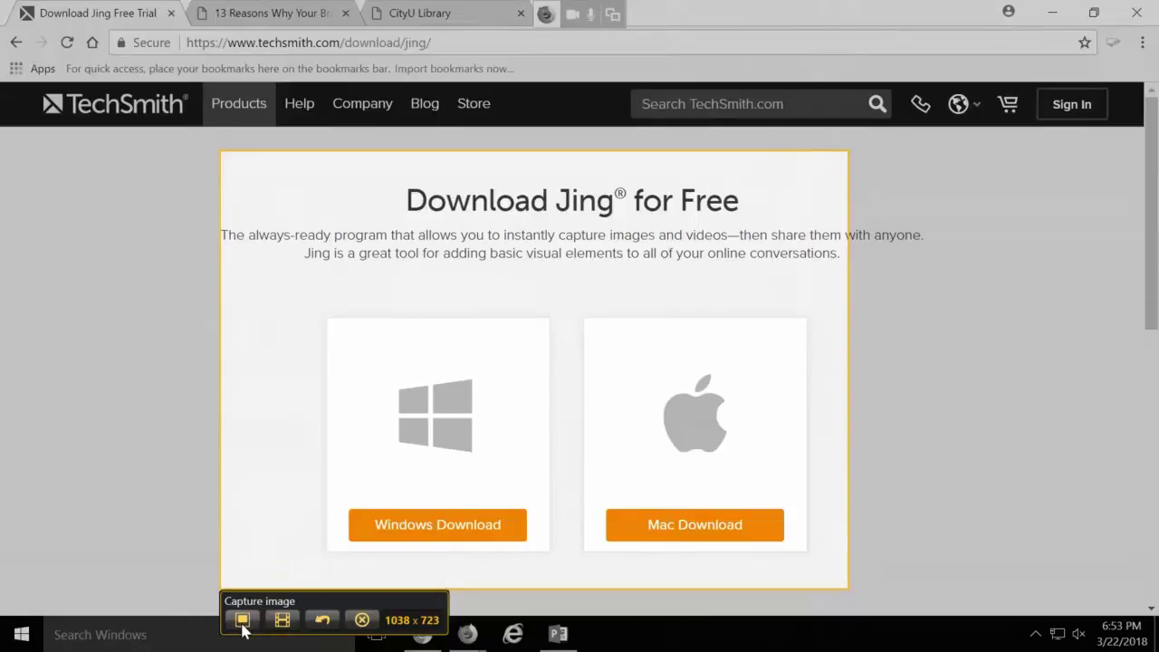
Capture the framed panel and draw an arrow pointing at Windows Download.
left_click(241, 620)
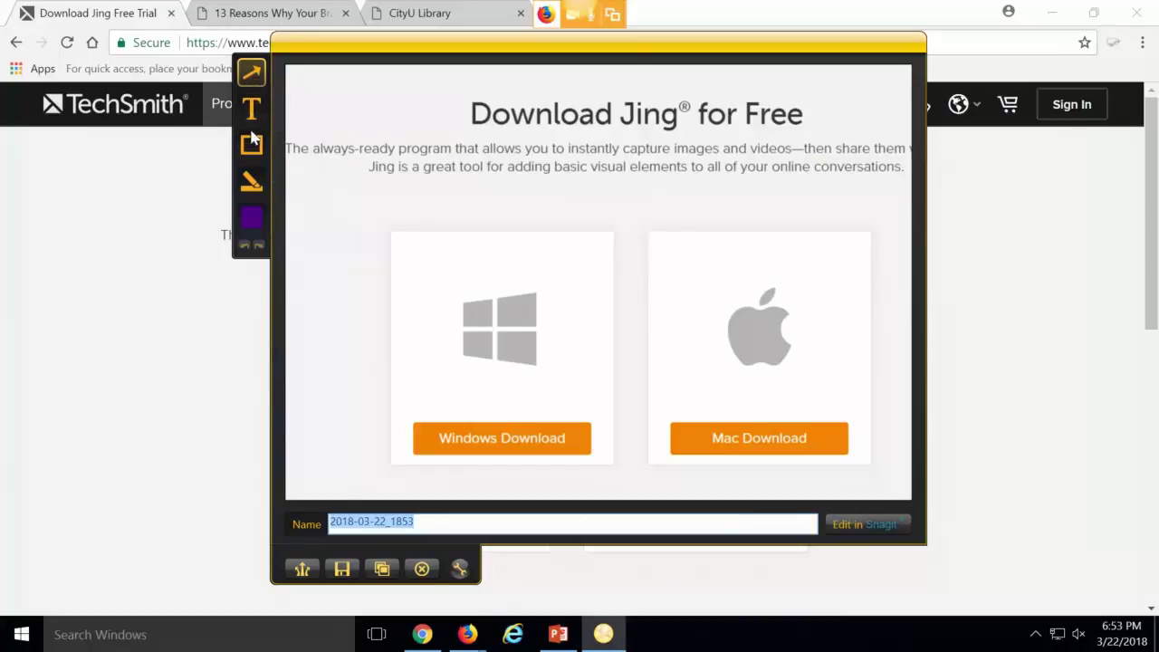
left_click(253, 79)
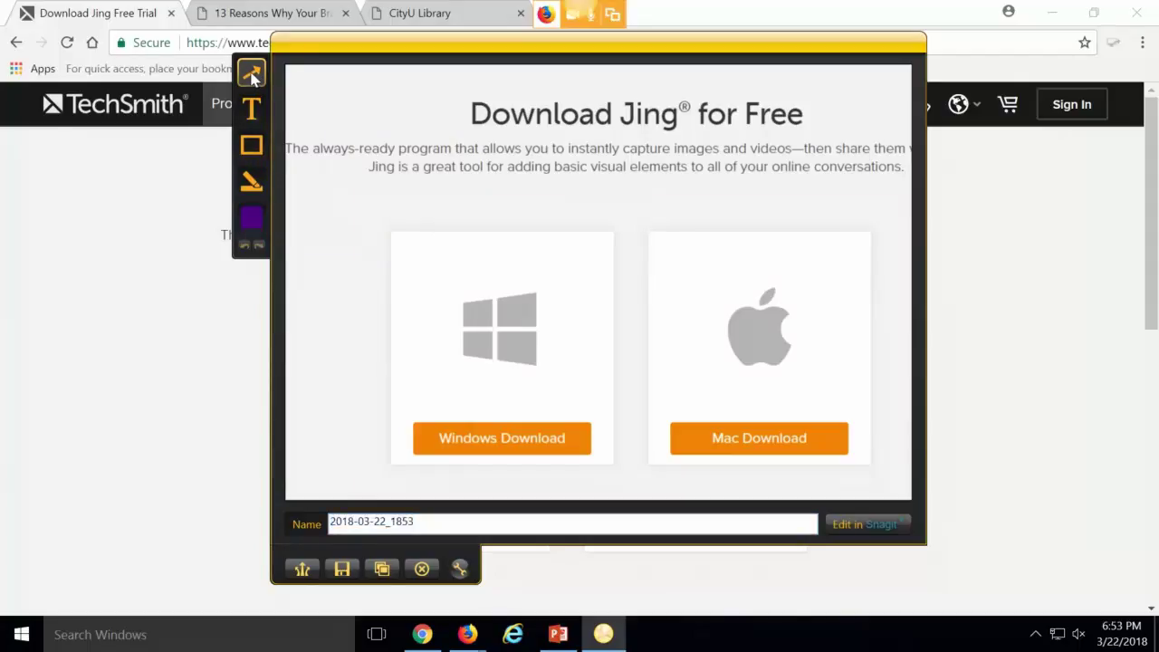
left_click_drag(355, 328, 414, 401)
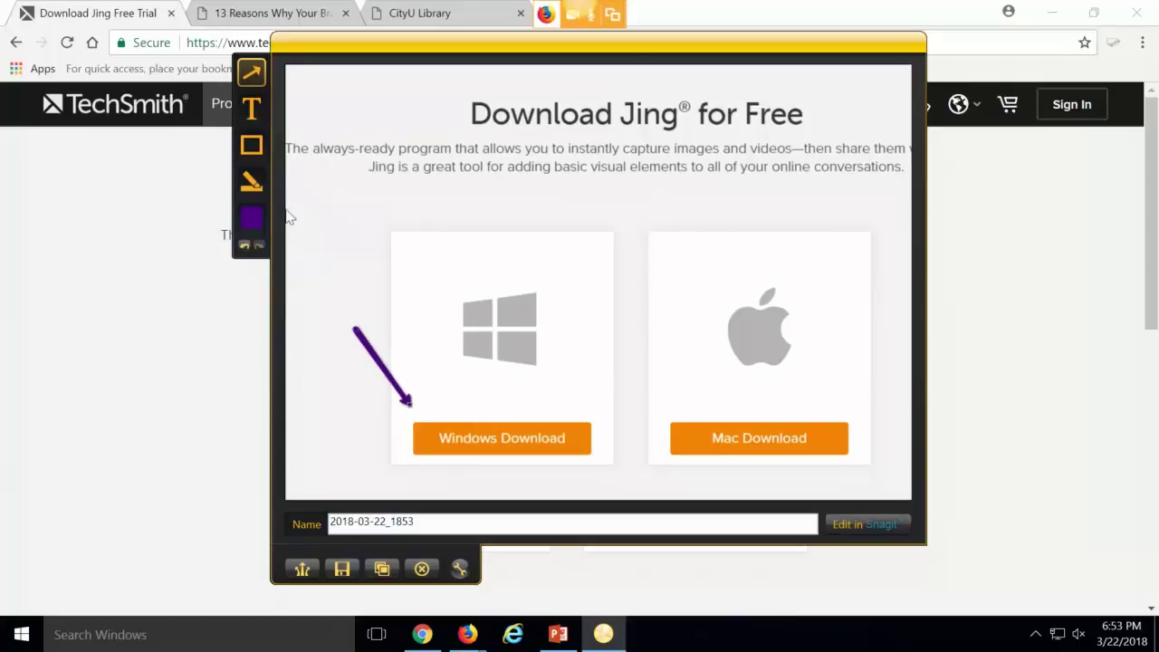
Add a purple callout beside the Windows logo and undo a stray text box.
left_click(255, 113)
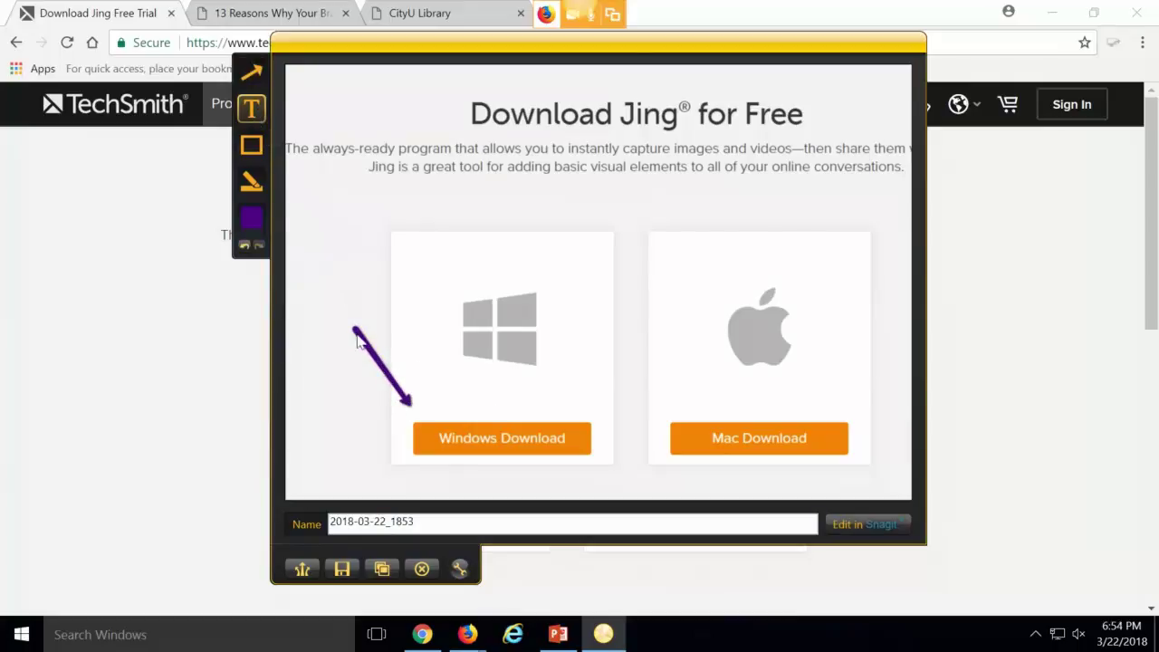
left_click_drag(313, 251, 489, 360)
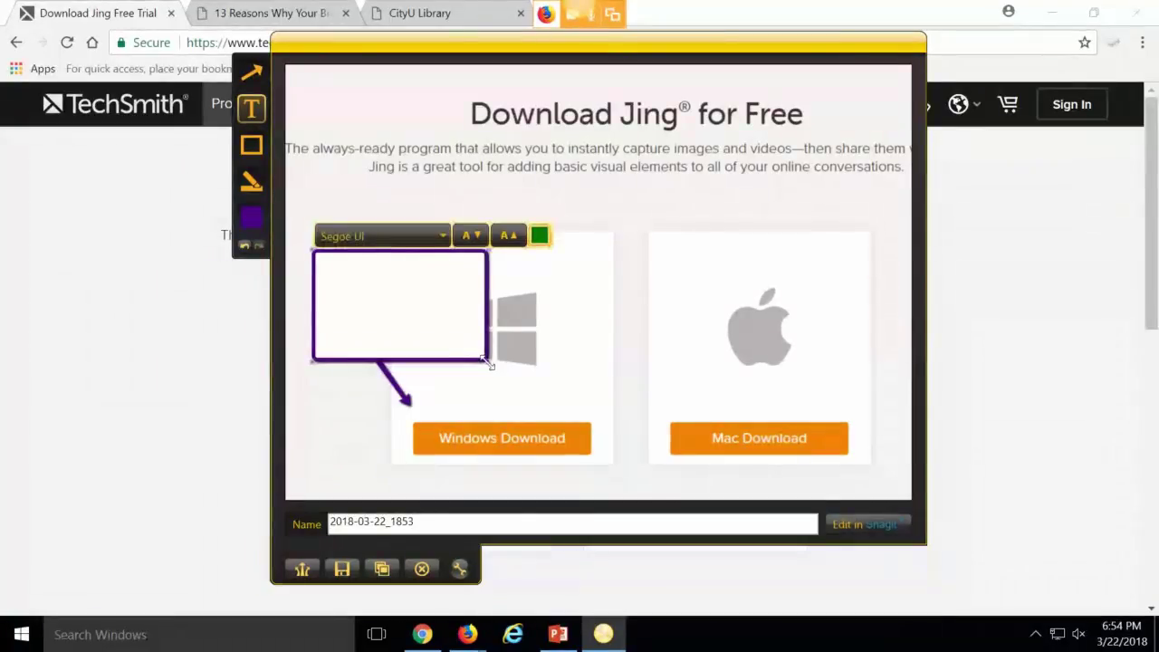
left_click(254, 223)
left_click(274, 292)
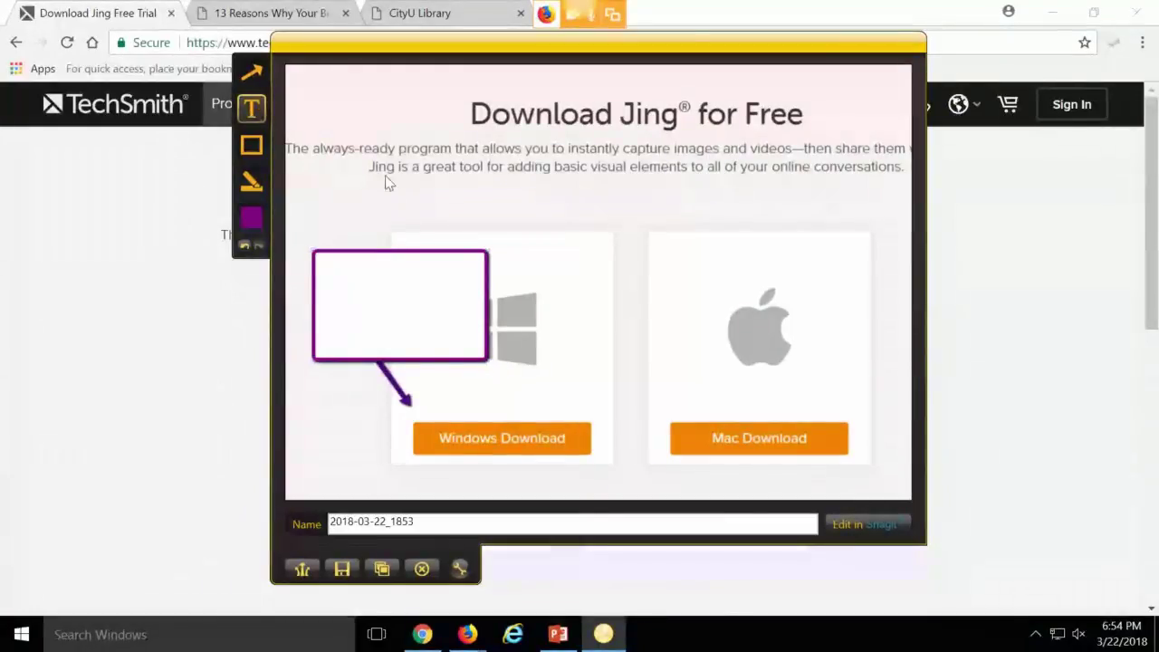
left_click_drag(408, 175, 430, 212)
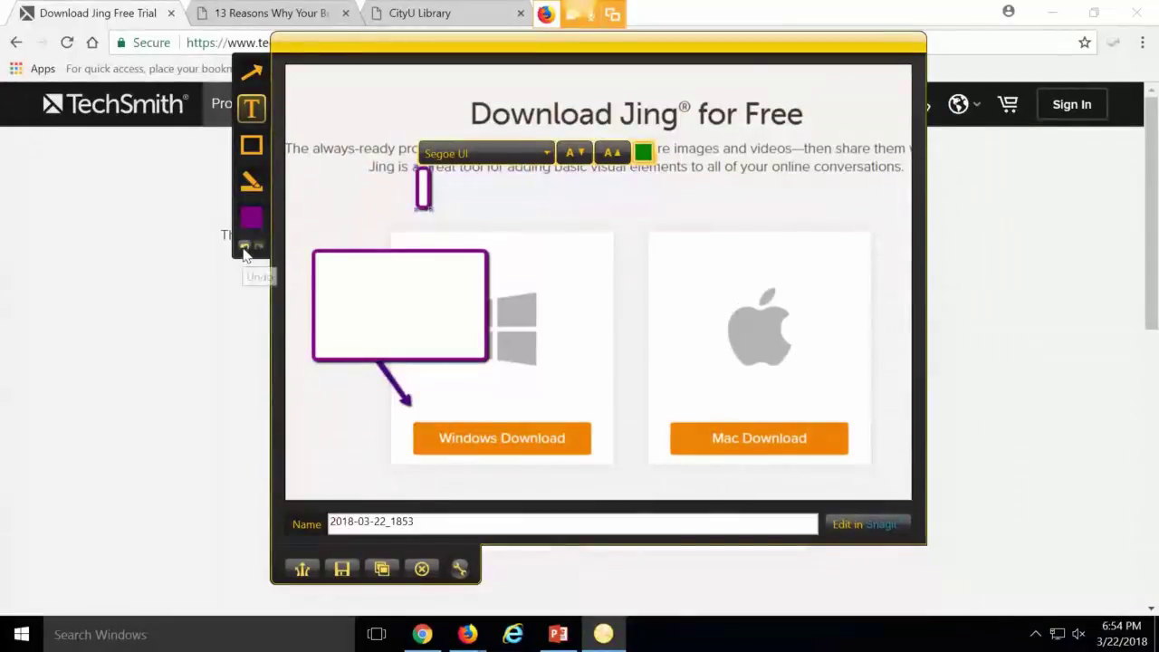
left_click(244, 247)
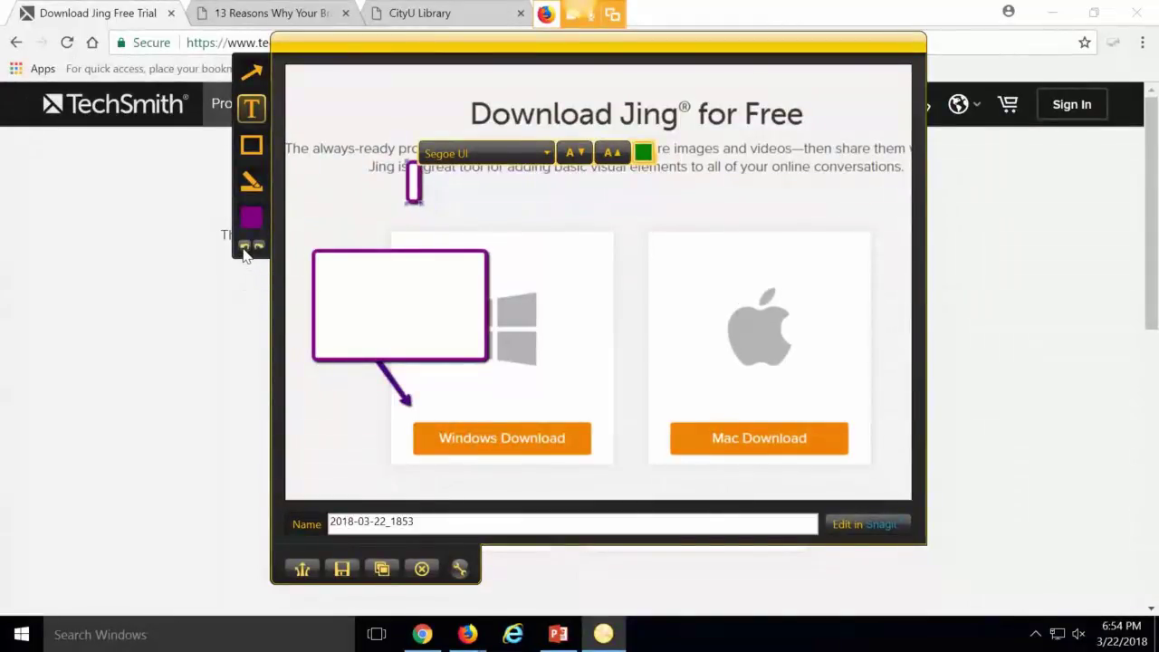
left_click(244, 247)
left_click(244, 248)
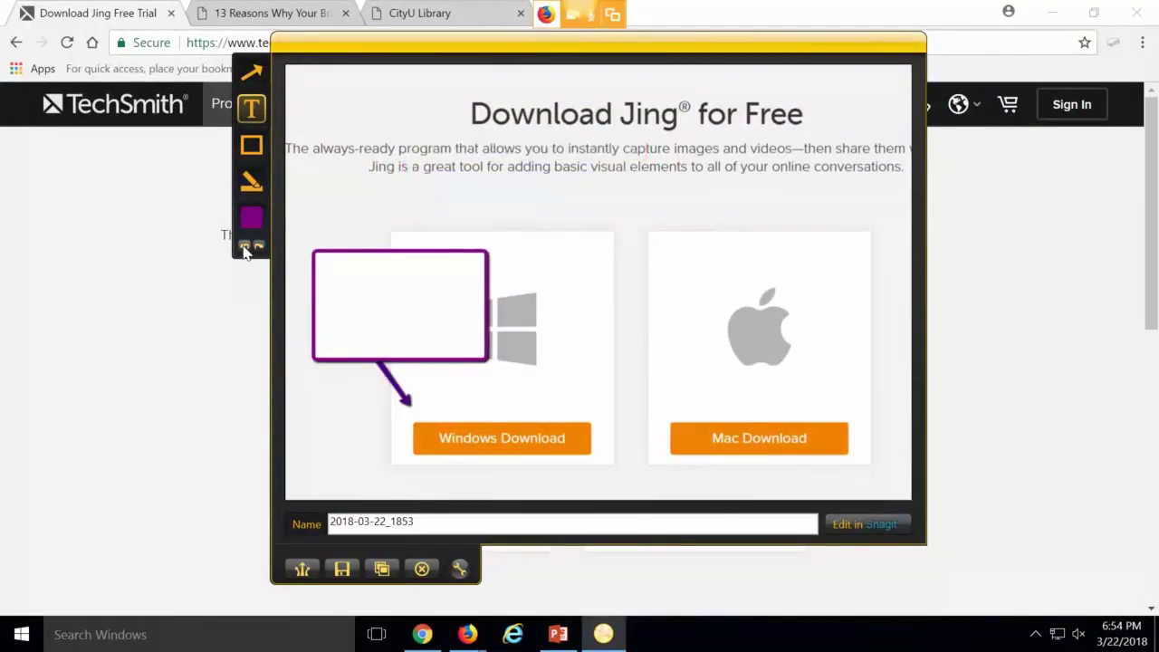
Write 'click here!' in the callout, resize it and its font, then cancel the capture.
left_click(339, 273)
left_click(335, 275)
type("click here!")
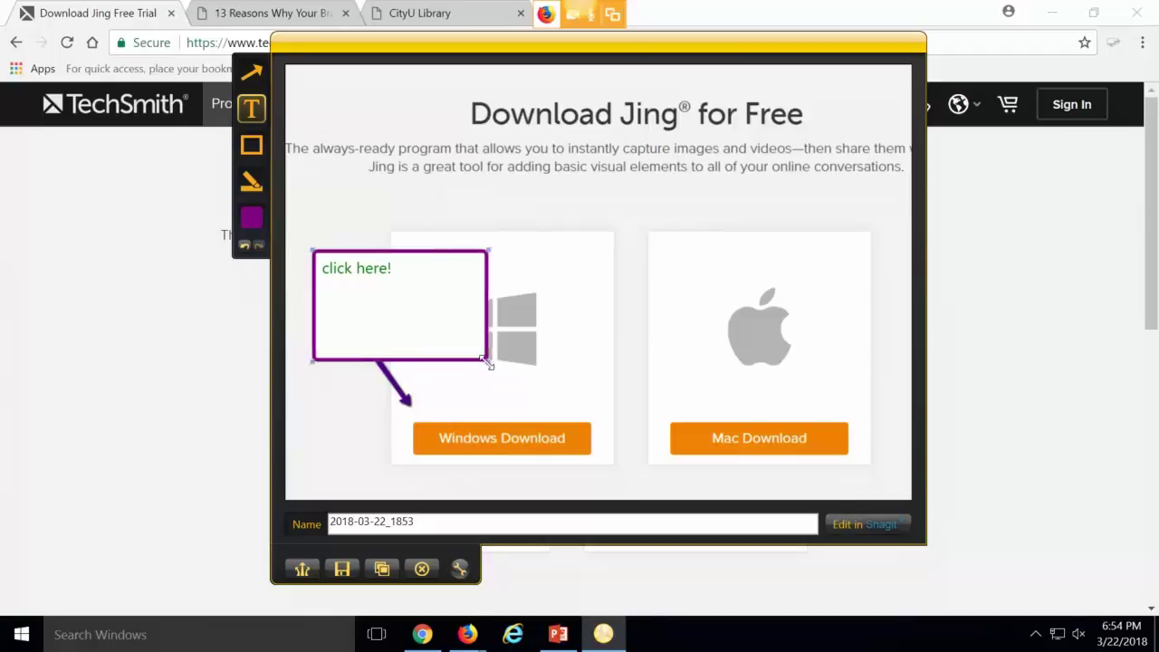
left_click_drag(487, 360, 396, 306)
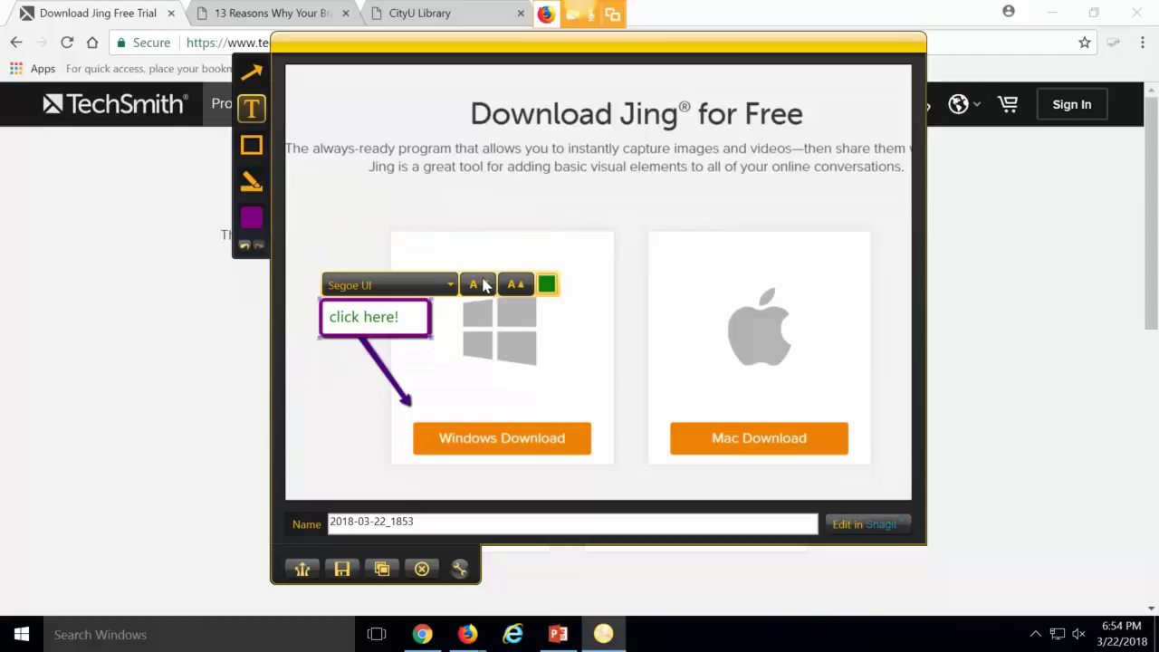
left_click(480, 286)
left_click(480, 286)
left_click(515, 286)
left_click(514, 286)
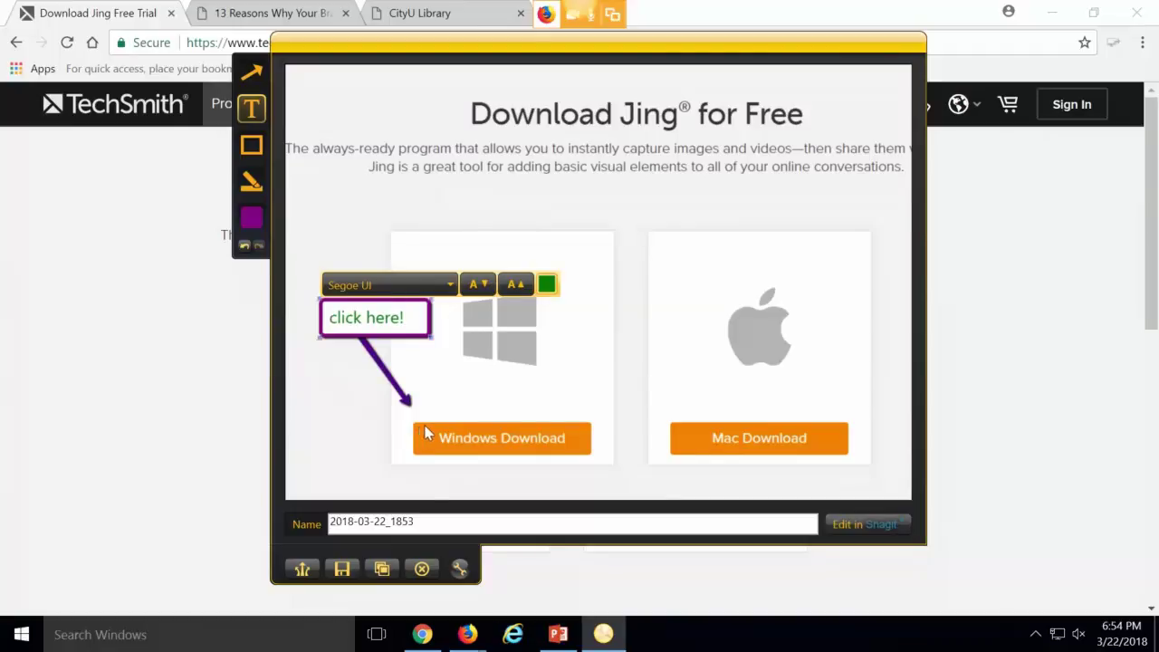
left_click(422, 571)
Capture the top of the download page as image 2018-03-22_1854 and share it to Screencast.com.
mouse_move(579, 27)
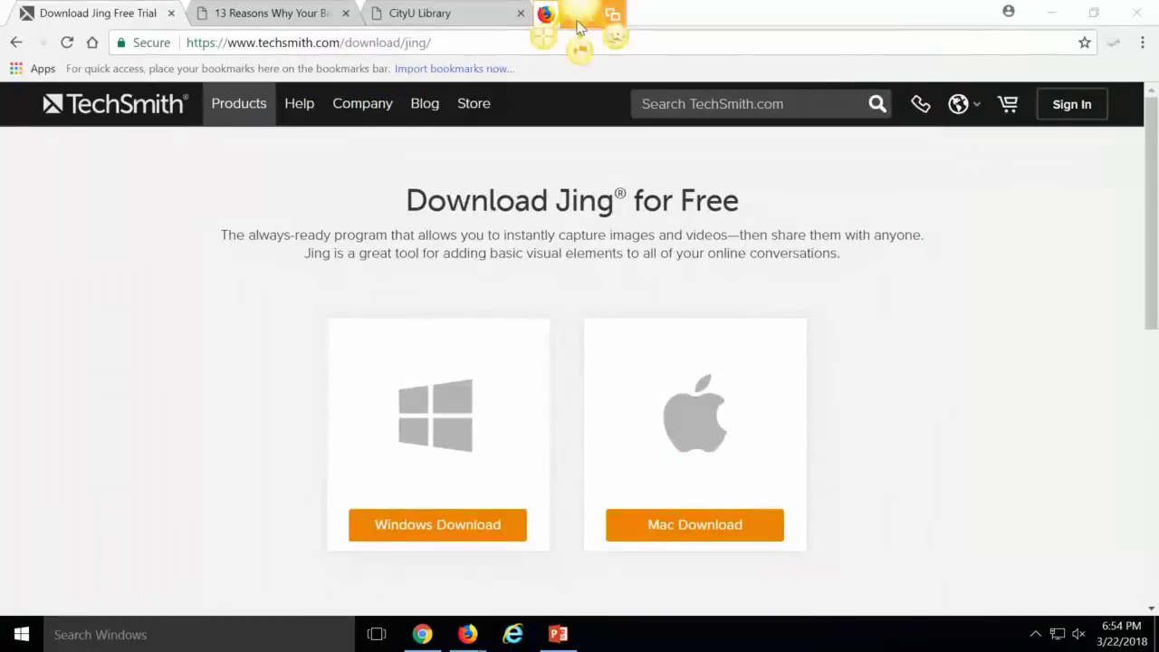
left_click(545, 38)
left_click_drag(347, 152, 694, 420)
left_click(369, 452)
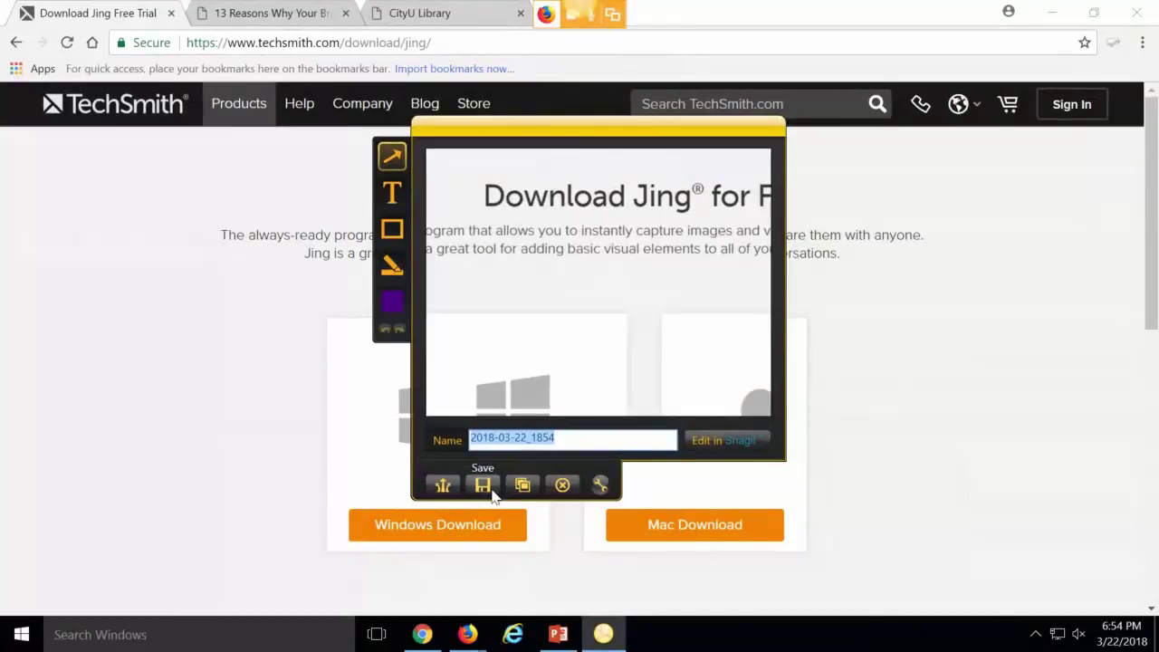
left_click(444, 487)
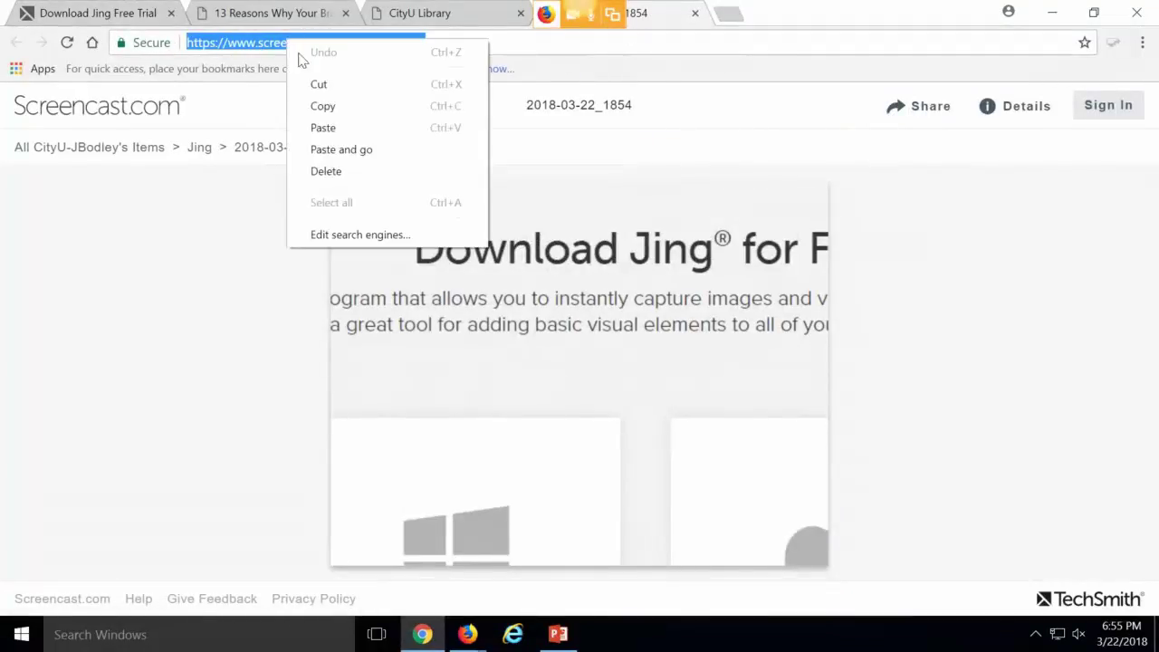
Copy the Screencast.com link for capture 2018-03-22_1854, then close that tab.
left_click(331, 103)
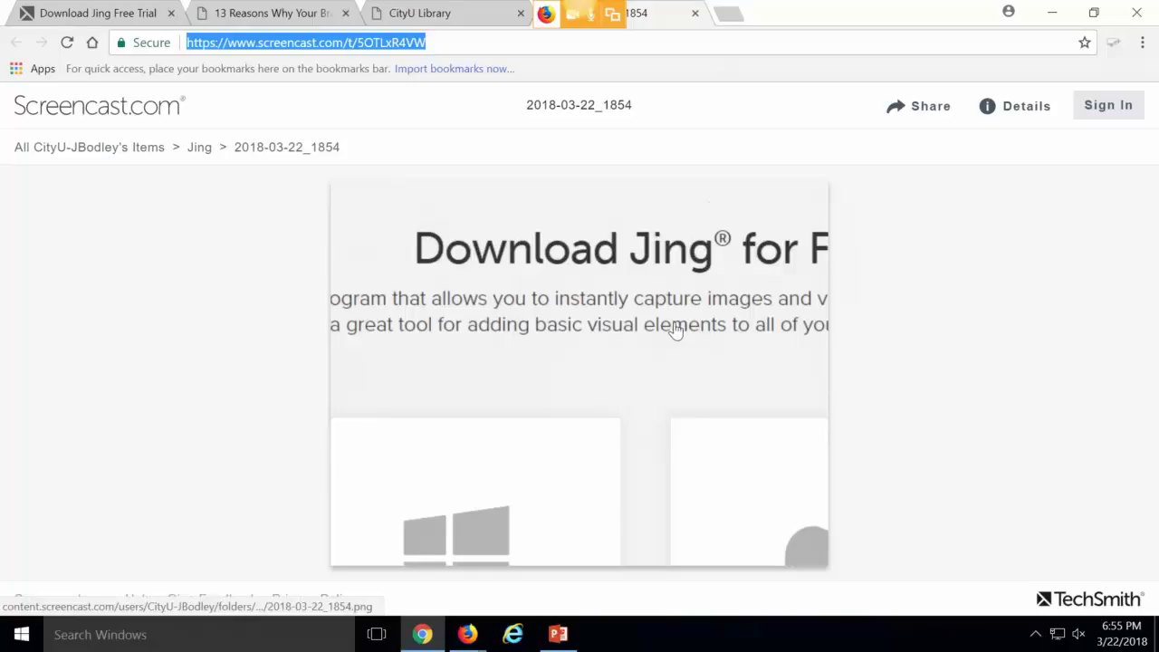
left_click(695, 14)
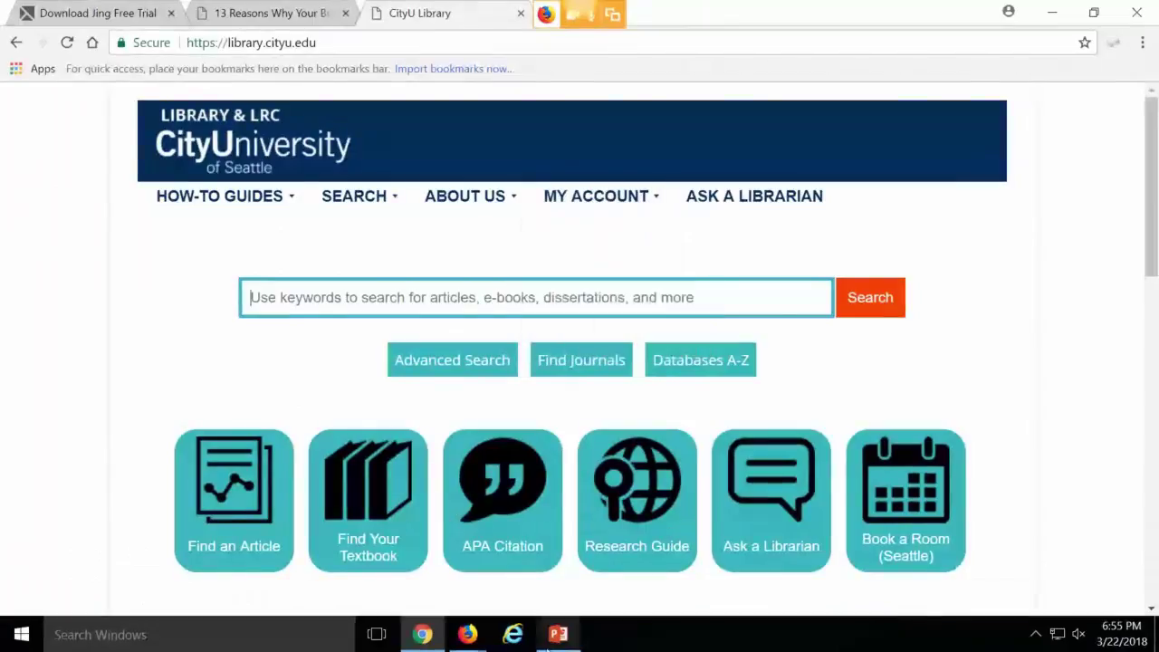
Return to the Jing presentation on slide 4, 'Which is easier to understand?'.
left_click(549, 645)
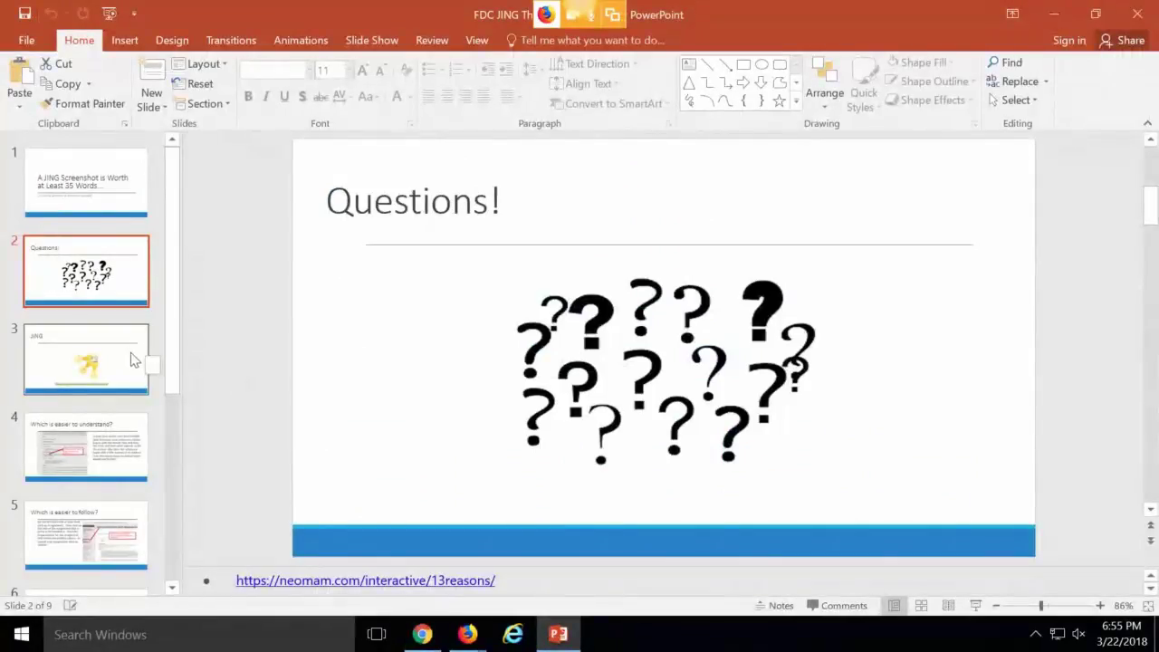
left_click(121, 444)
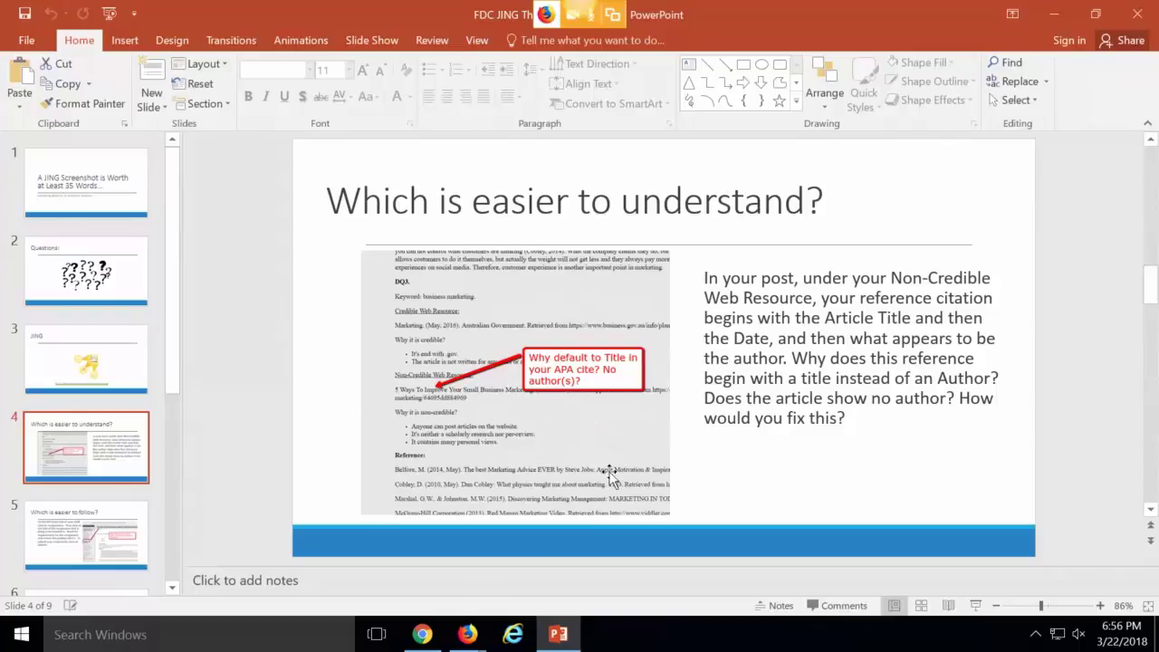
Go to slide 5, 'Which is easier to follow?', and scroll the thumbnail pane down.
left_click(118, 514)
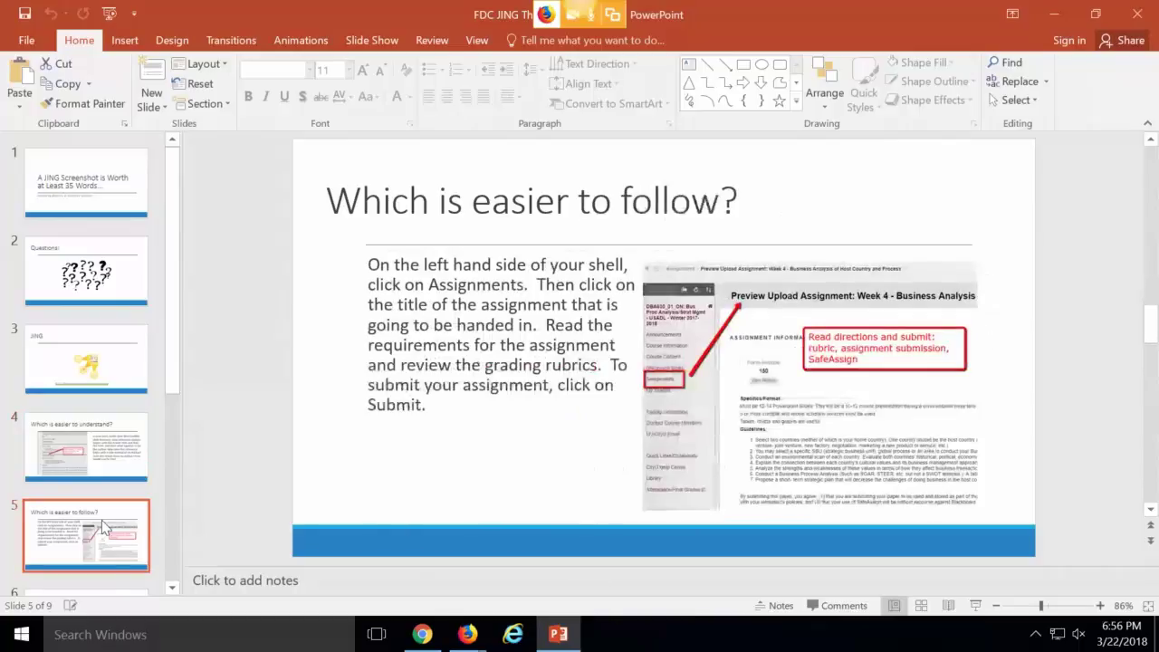
scroll(122, 509, "down", 5)
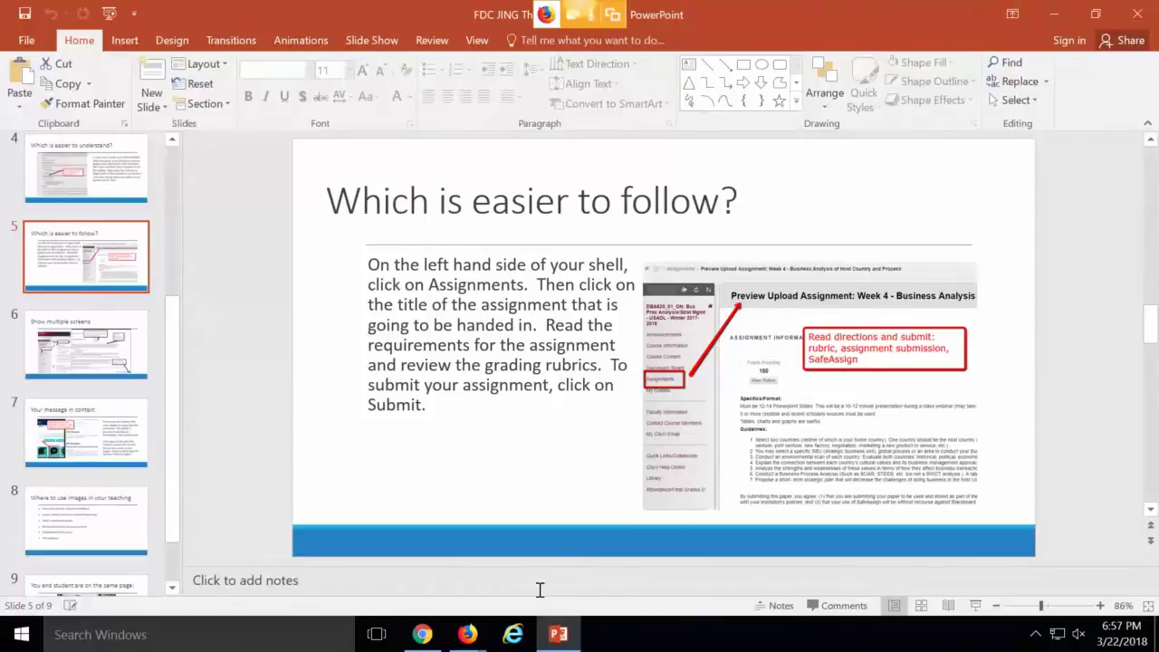
Open the CityU Library's Databases A-Z list in a new Firefox tab.
mouse_move(467, 633)
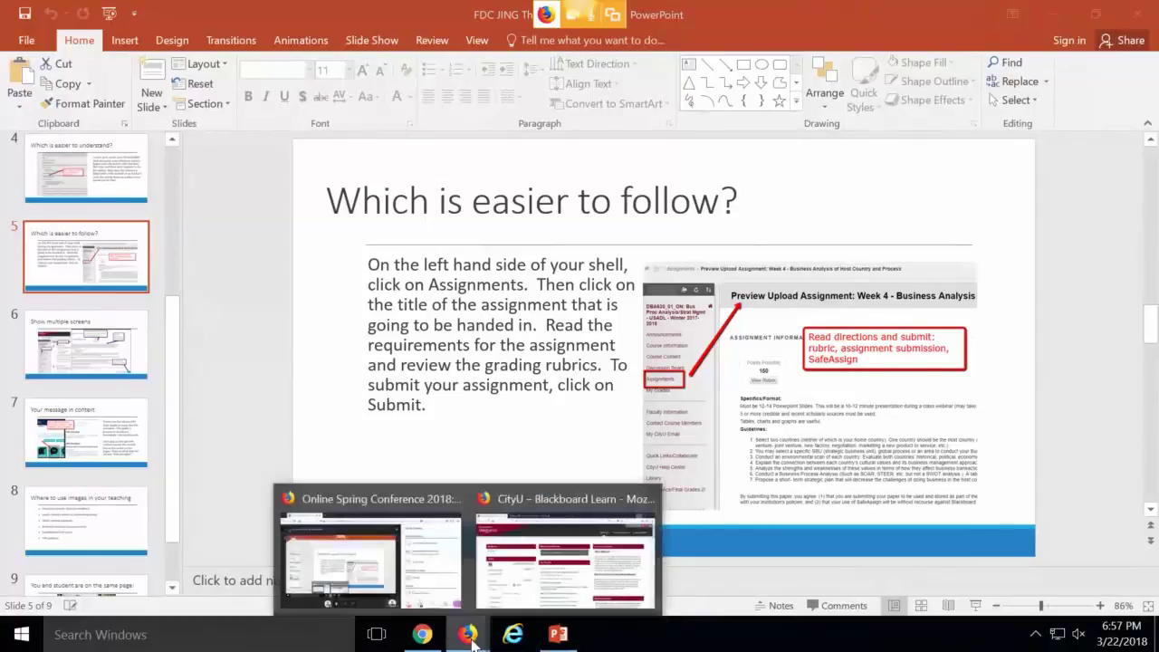
left_click(523, 571)
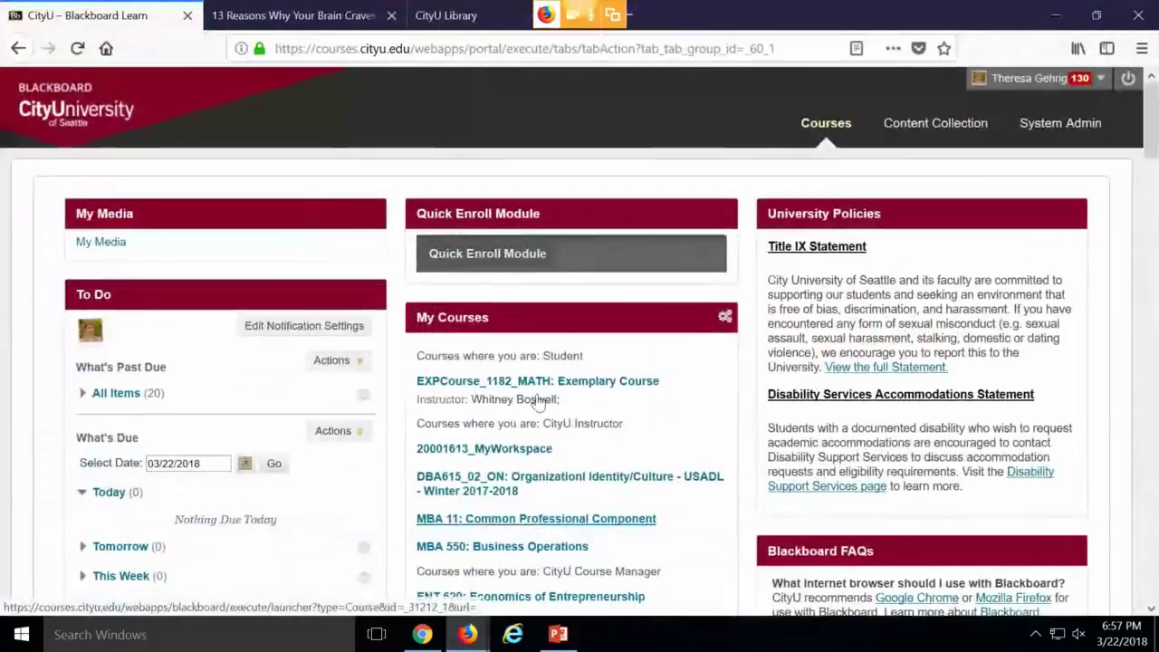
left_click(443, 16)
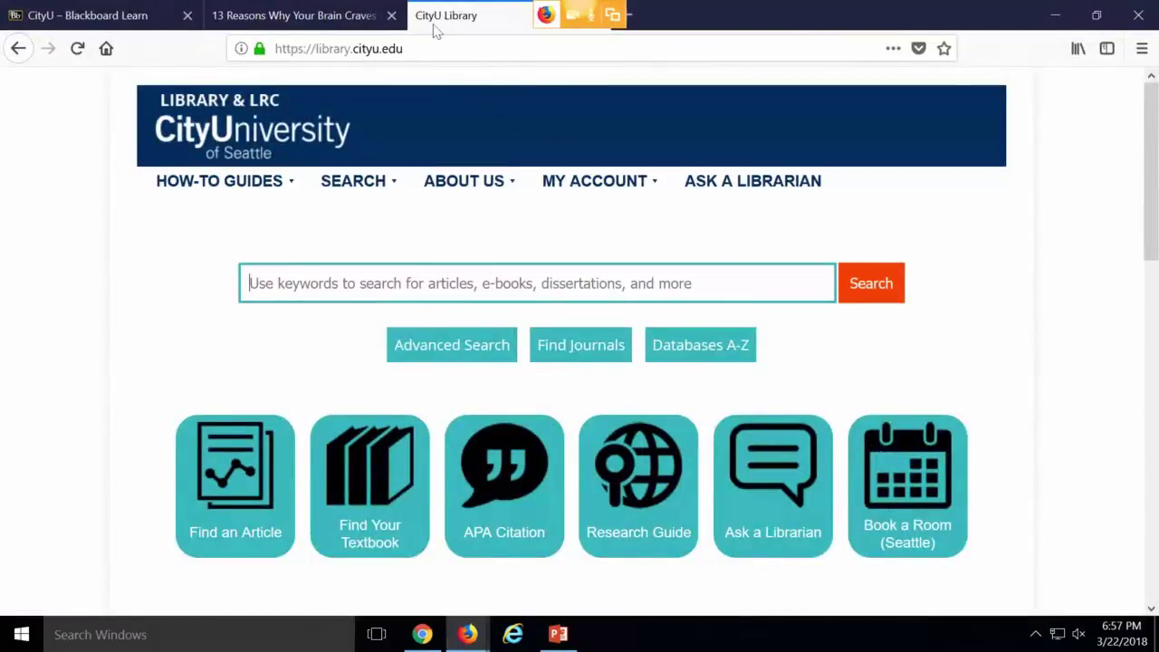
mouse_move(638, 262)
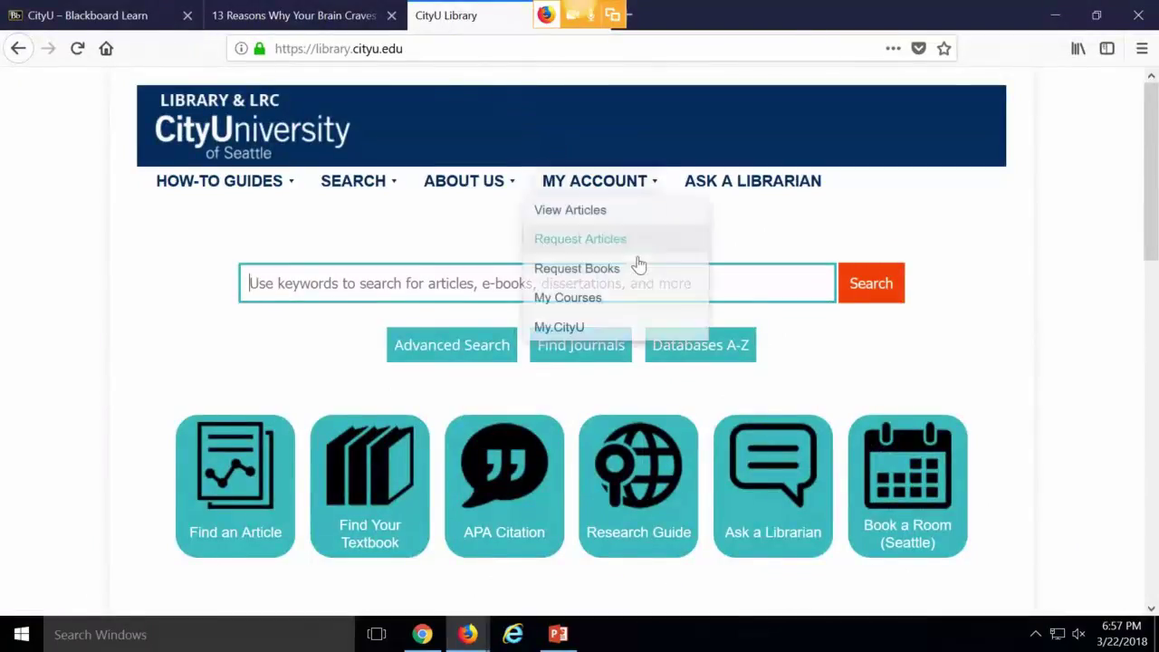
right_click(697, 351)
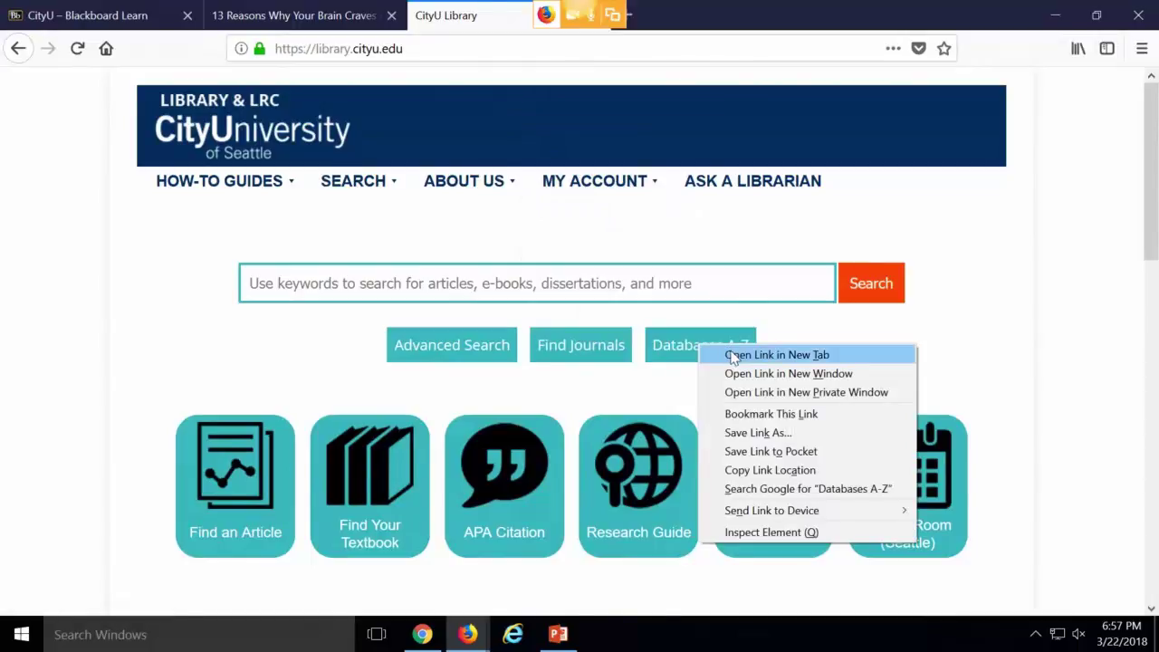
left_click(733, 354)
left_click(713, 14)
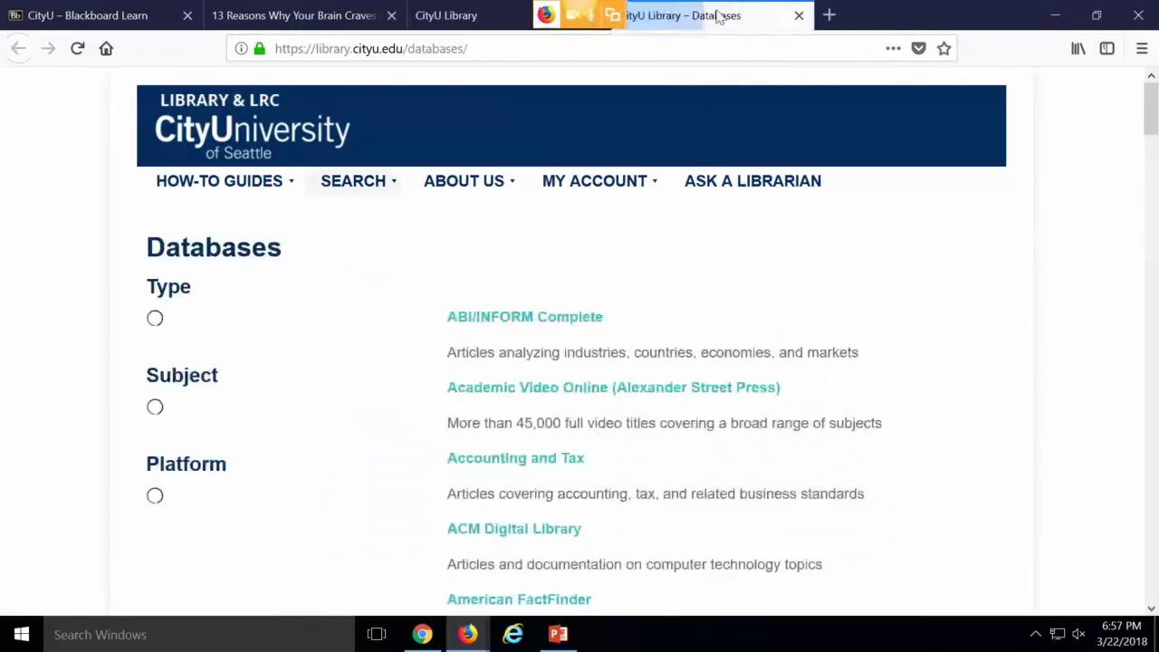
Open Business Source Complete from the databases list in a new tab.
scroll(552, 508, "down", 5)
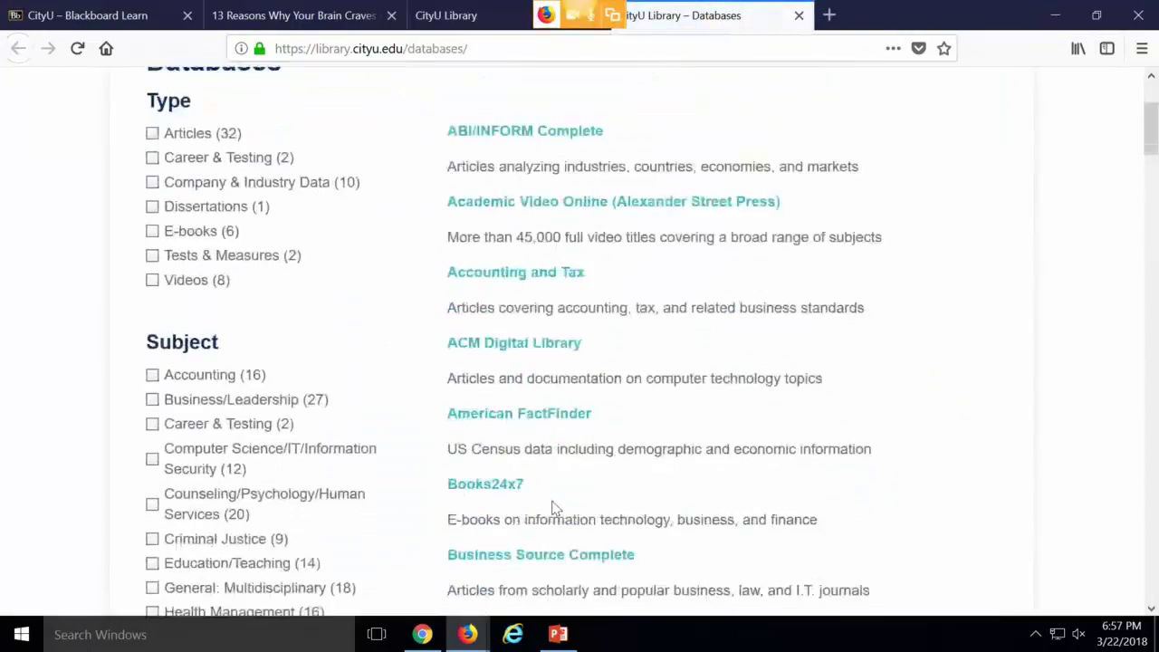
right_click(547, 237)
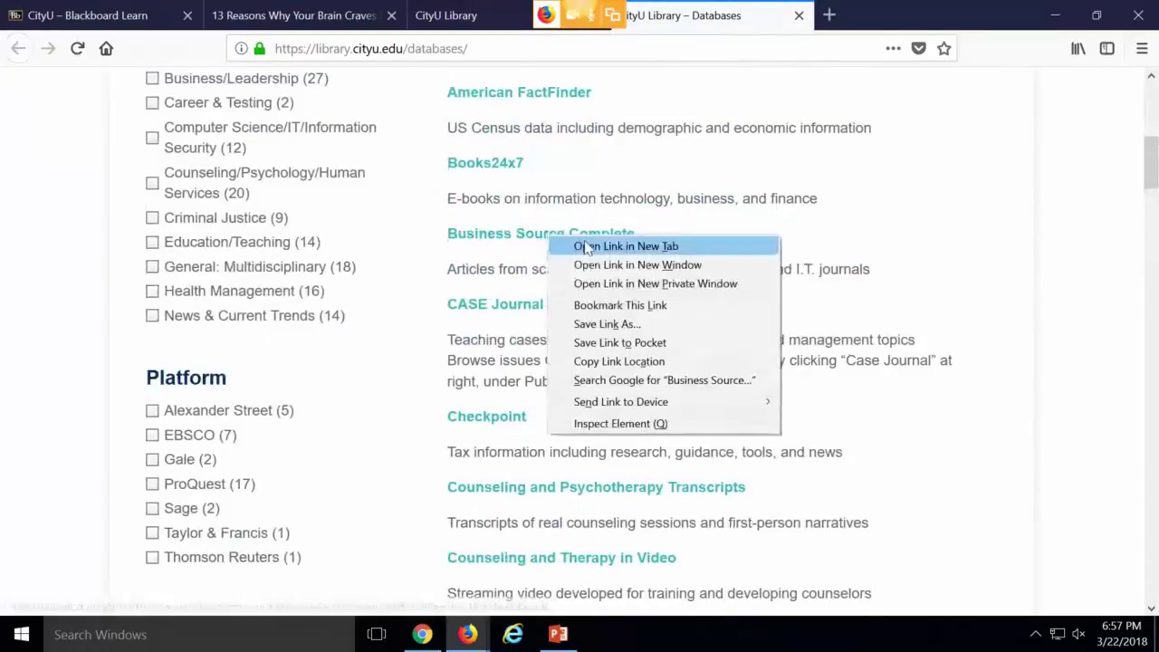
left_click(584, 245)
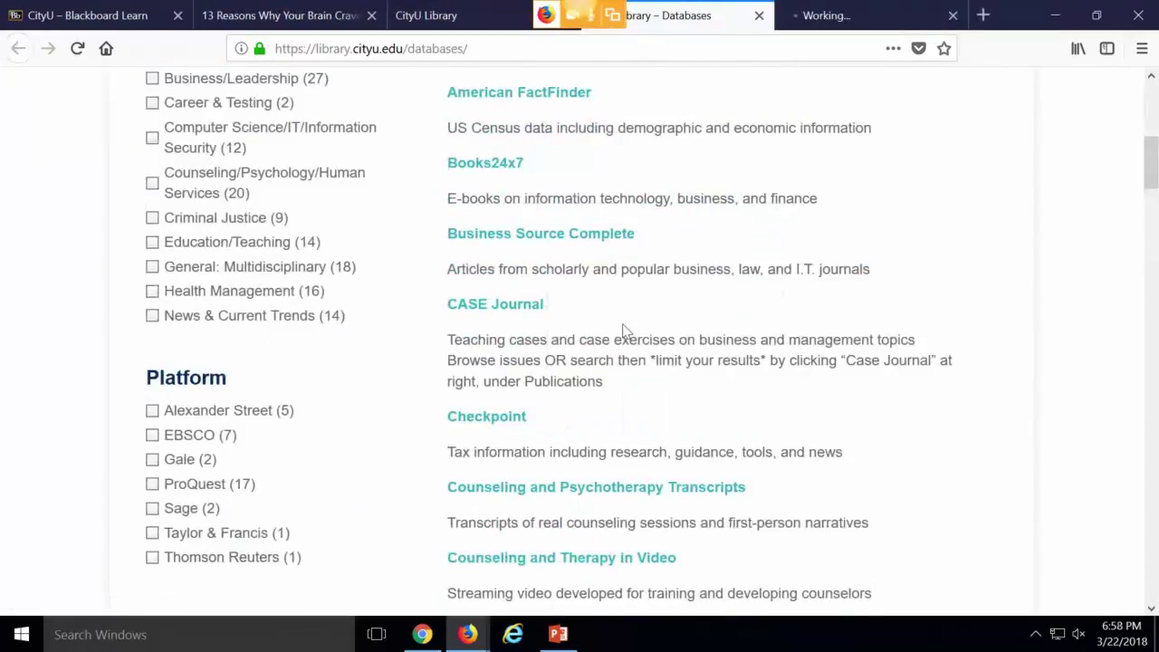
Enter 'leadership styles' as the first EBSCOhost advanced search term.
left_click(823, 18)
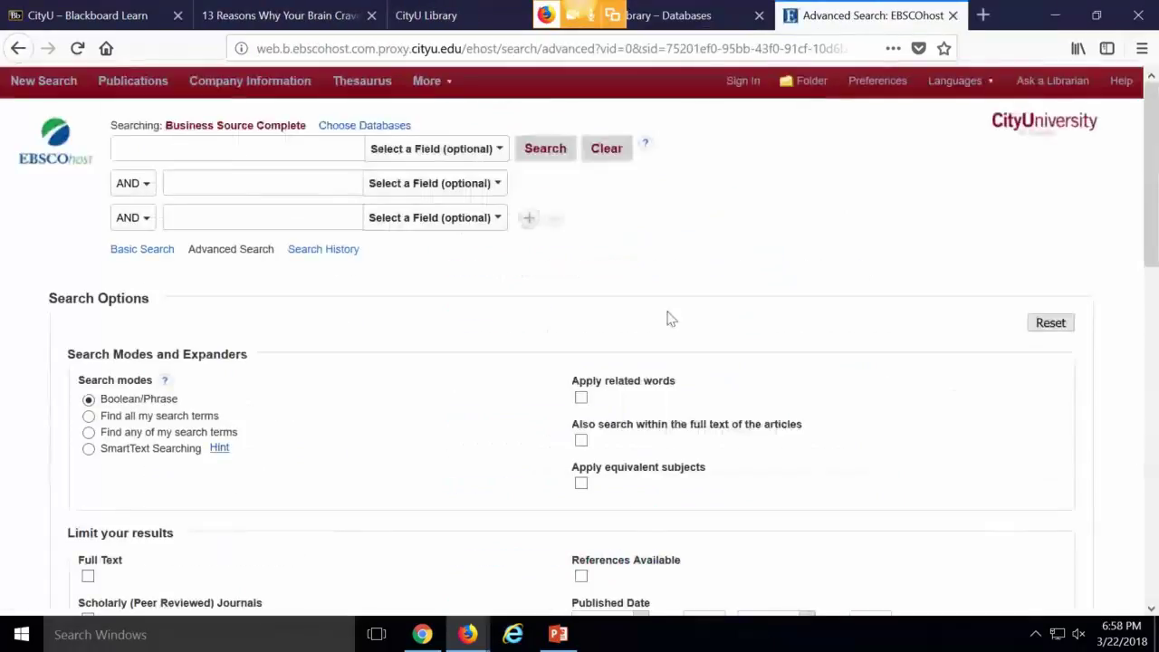
left_click(179, 144)
type("leadership")
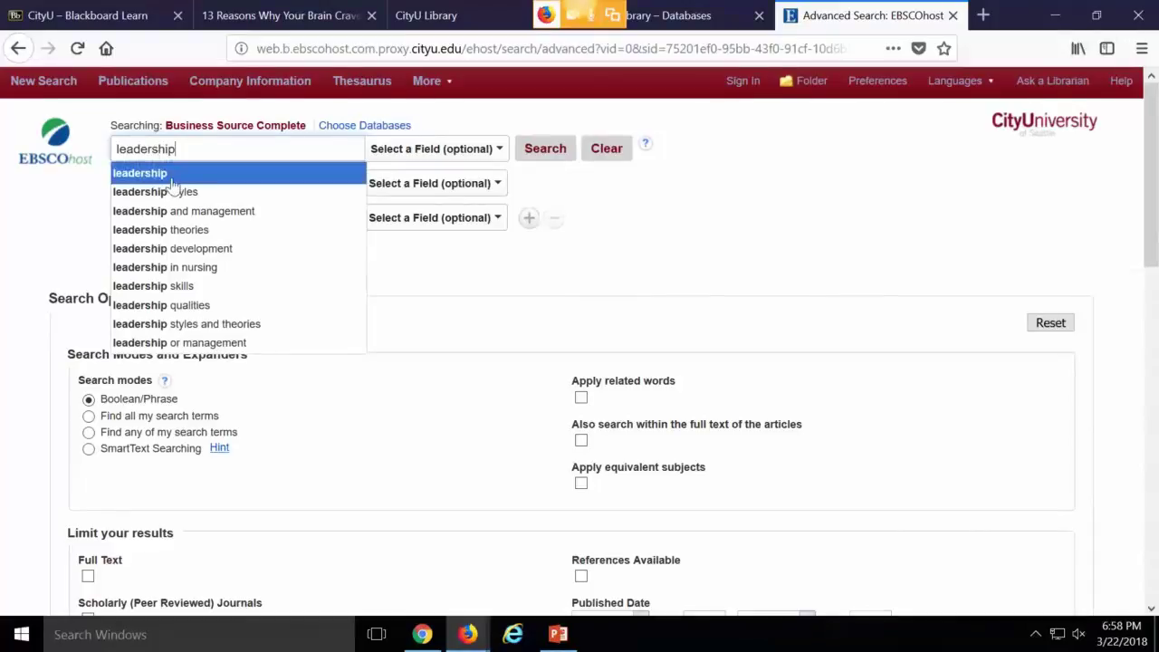
left_click(183, 190)
Add 'mentoring' as the second search term and start a Jing capture.
left_click(183, 188)
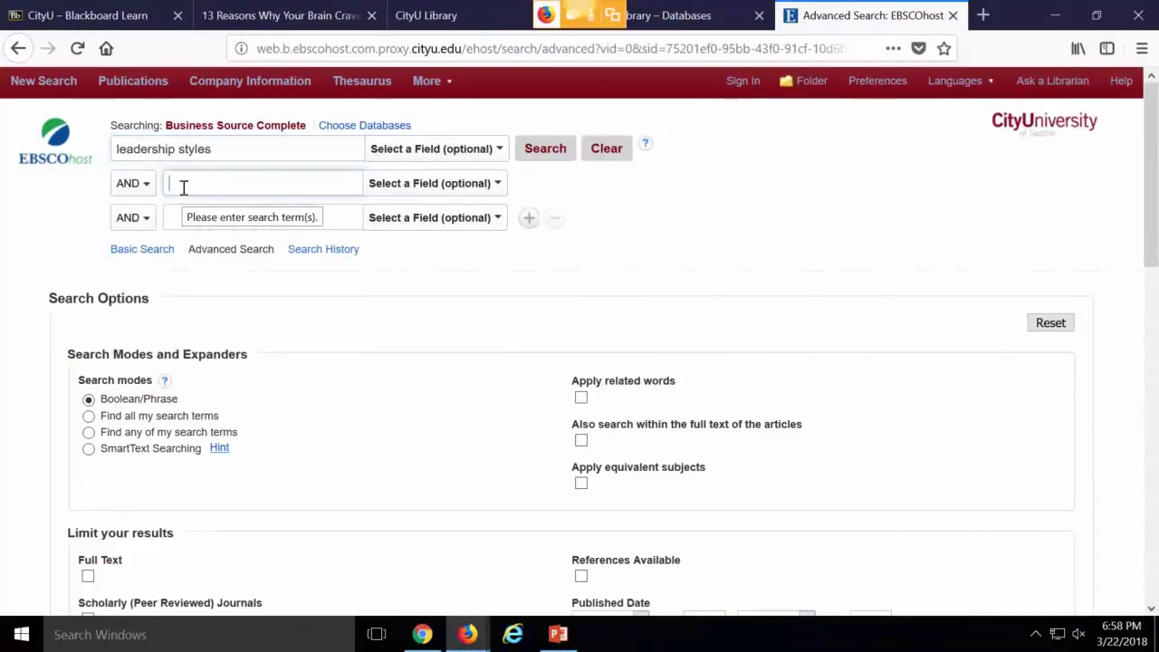
type("memo")
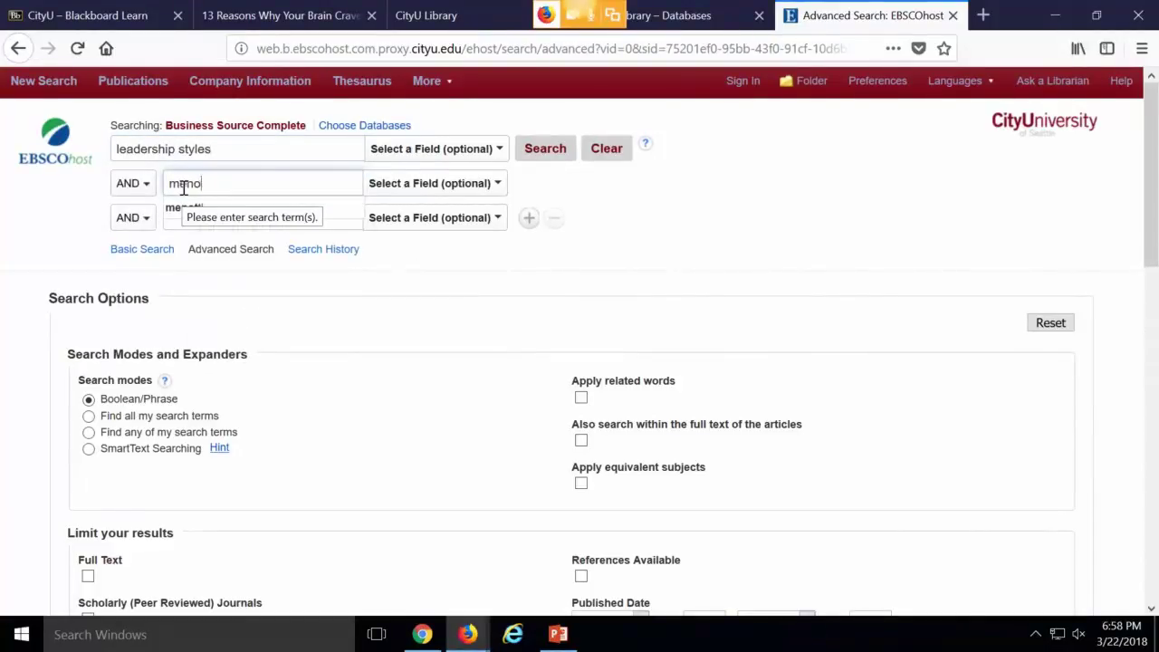
key("BackSpace")
key("BackSpace")
type("nt")
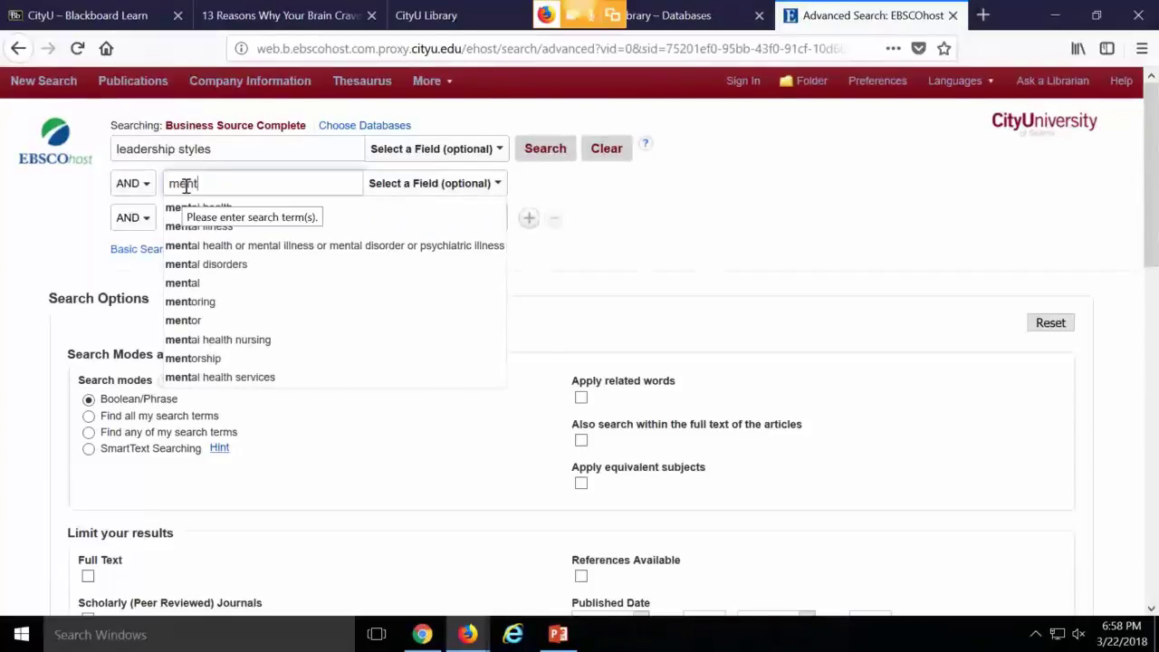
left_click(190, 302)
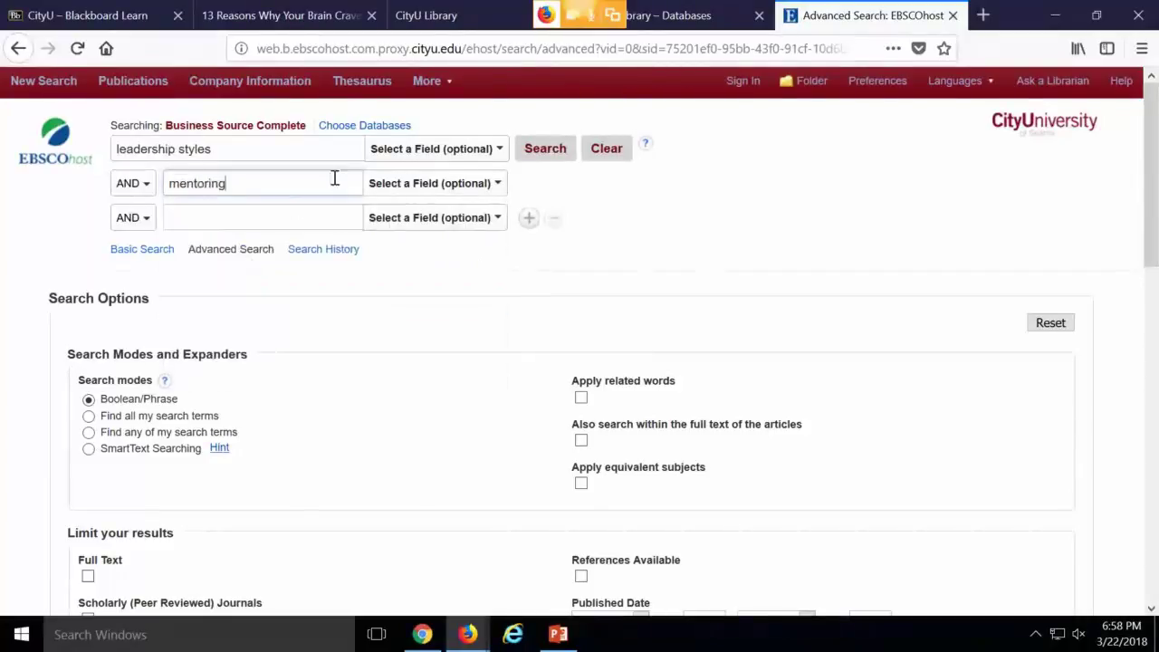
left_click(575, 15)
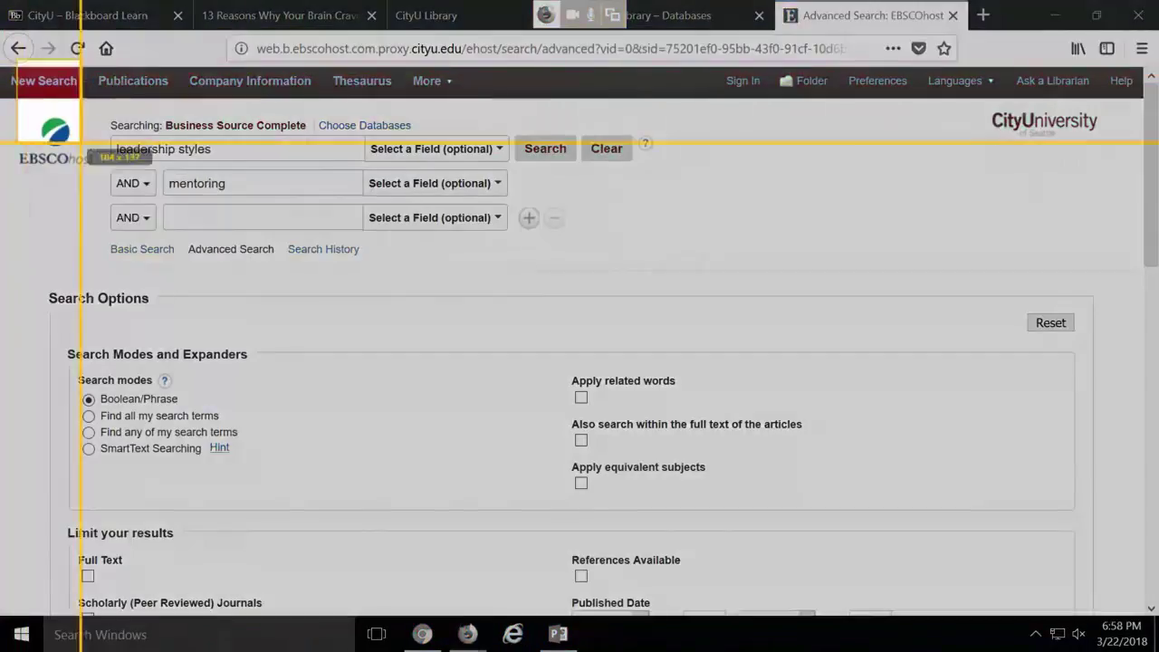
Capture the search form and point purple arrows at leadership styles, the field selector and Search.
left_click_drag(81, 143, 704, 492)
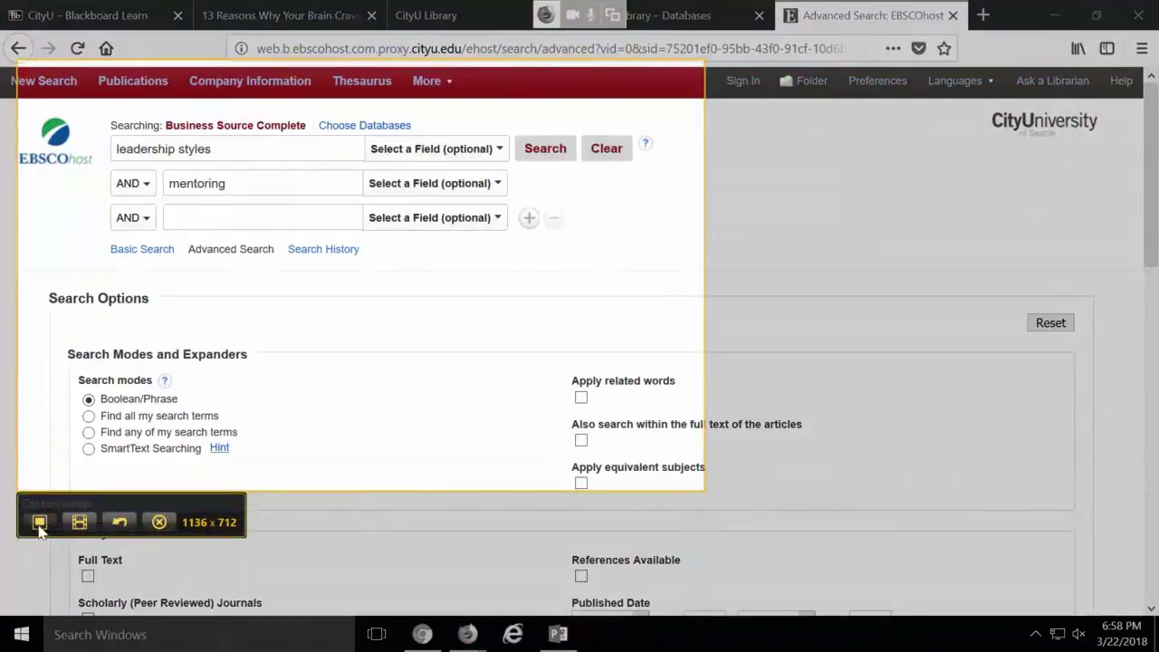
left_click(39, 523)
left_click_drag(512, 109, 475, 157)
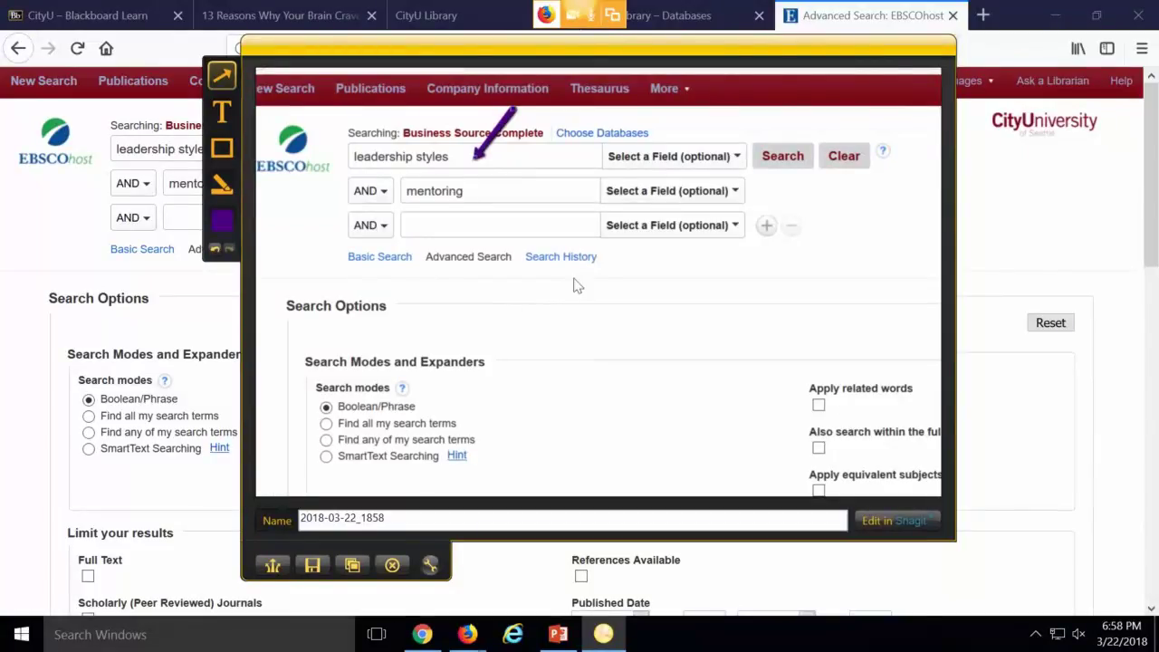
left_click_drag(766, 107, 717, 157)
left_click_drag(832, 108, 795, 146)
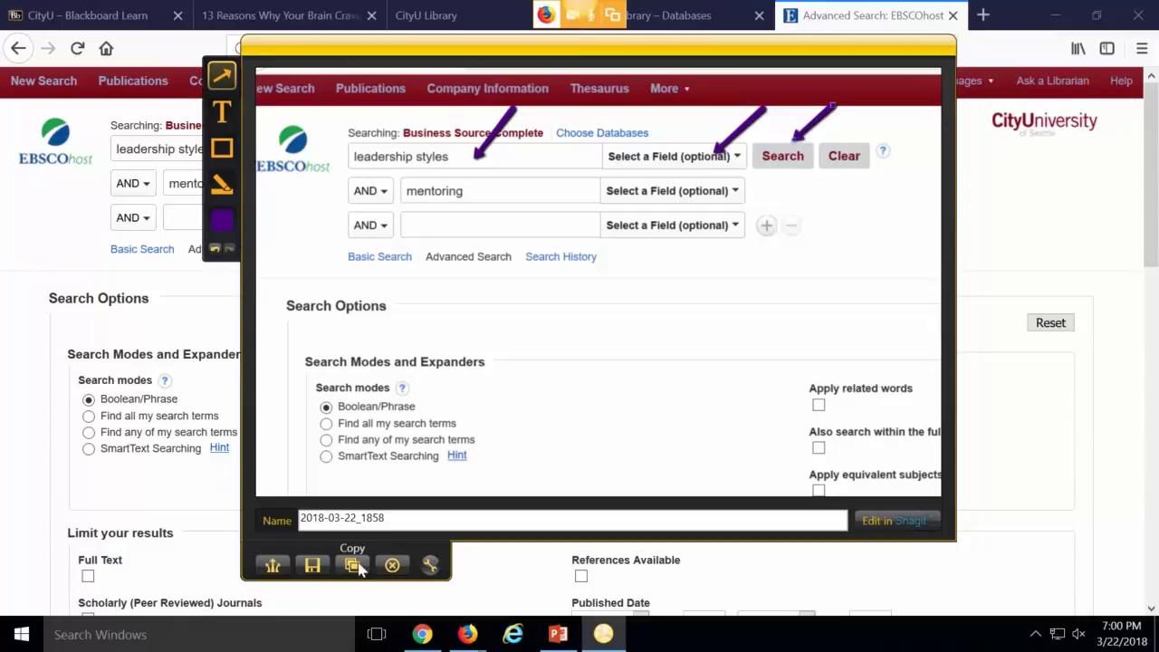
Discard the Jing capture and open the LRC Learning Unit Repository course from Blackboard's courses list.
left_click(392, 564)
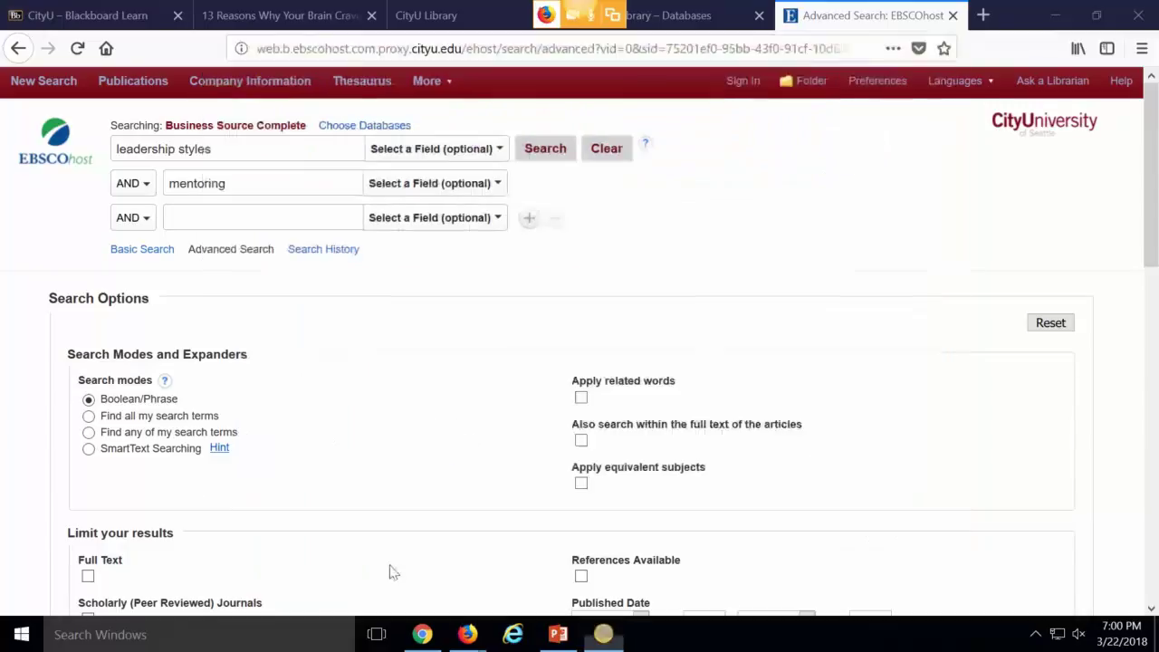
left_click(428, 18)
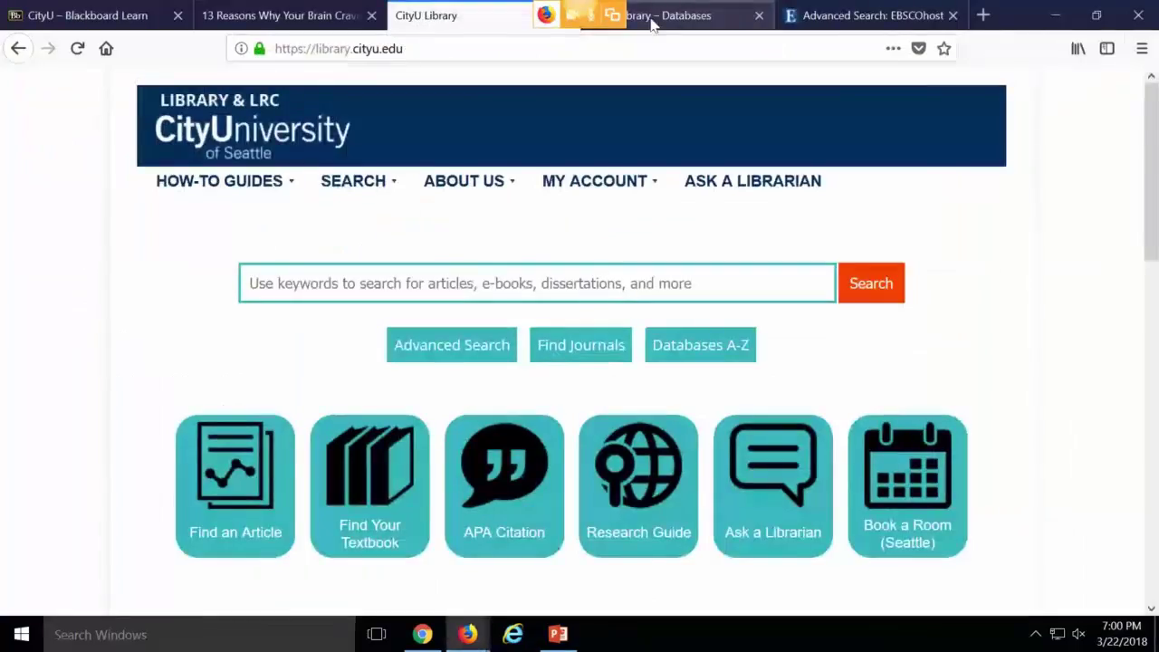
left_click(90, 15)
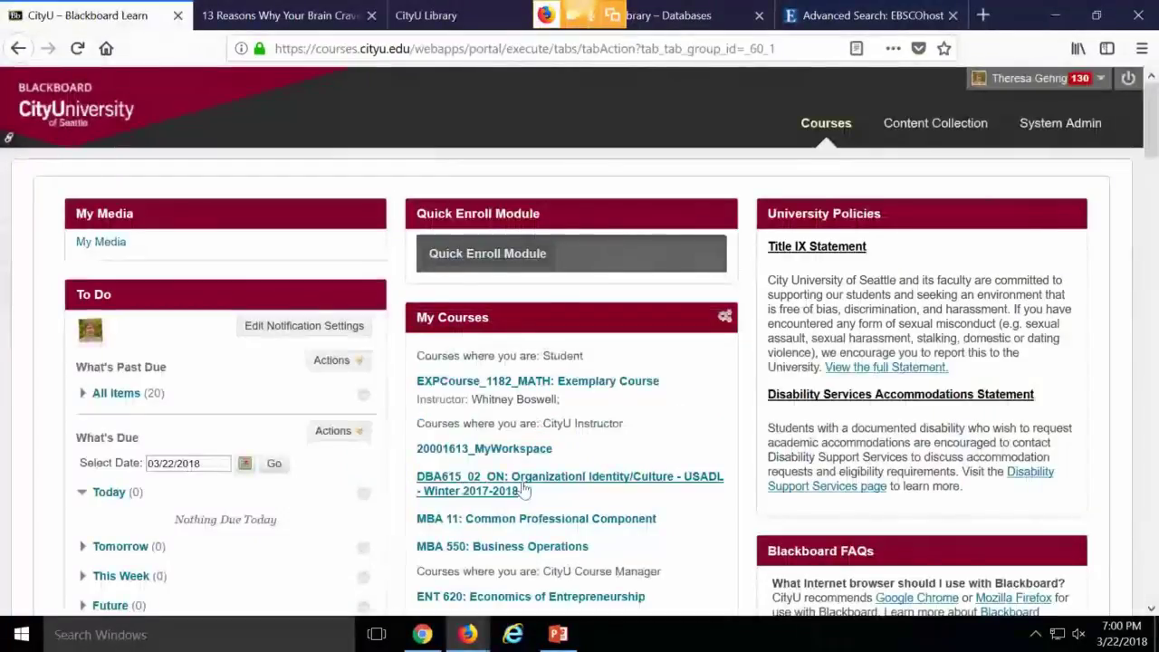
scroll(538, 466, "down", 1)
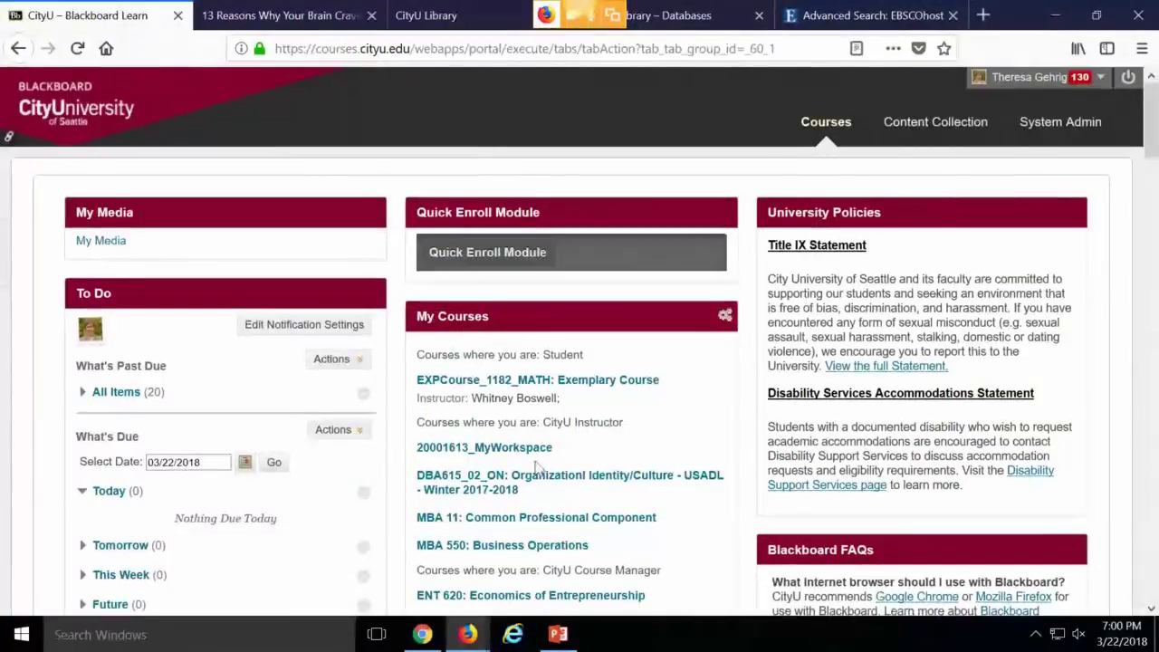
scroll(537, 466, "down", 2)
left_click(499, 476)
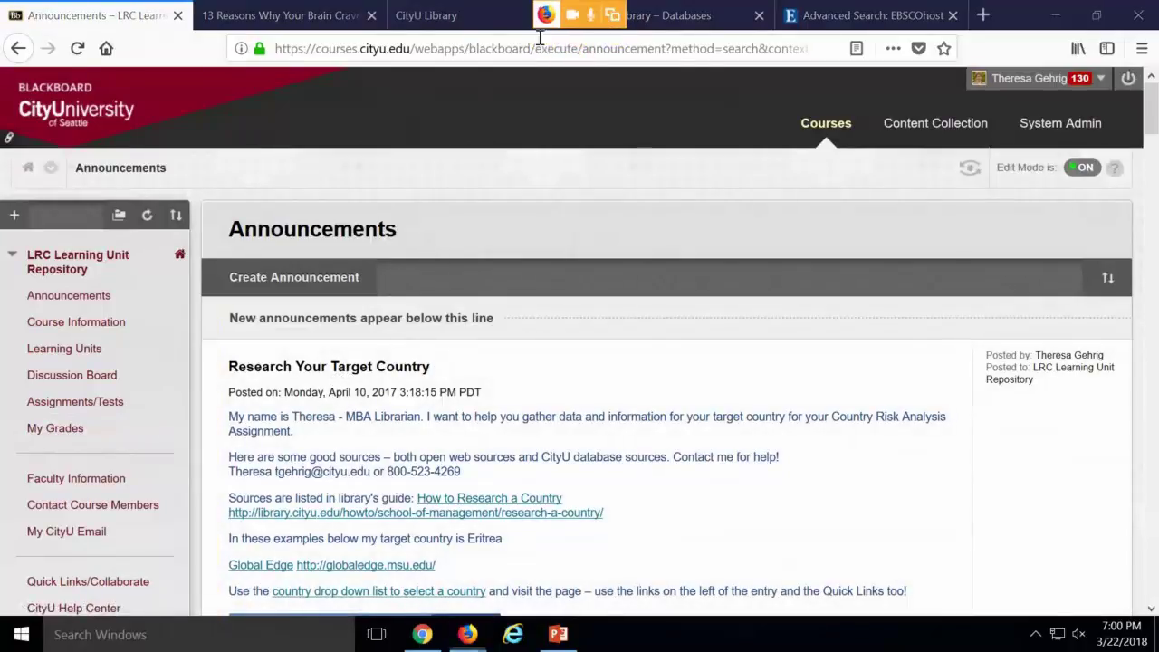
Capture the Blackboard Announcements page area as Jing image 2018-03-22_1900.
key("Print")
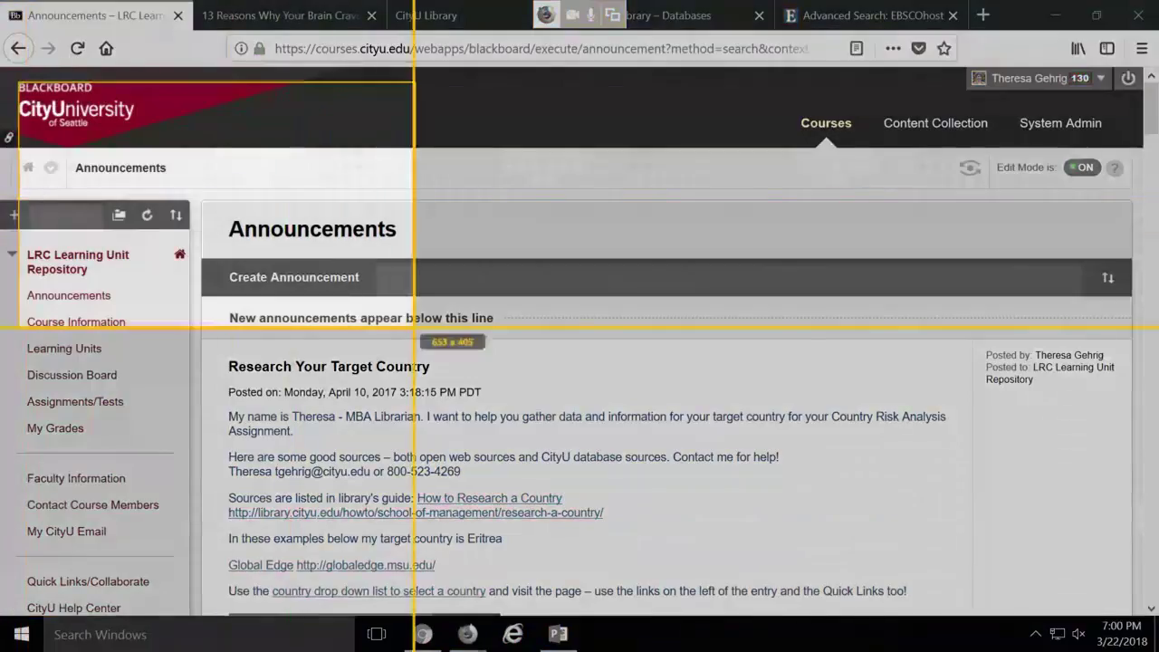
left_click_drag(413, 327, 650, 521)
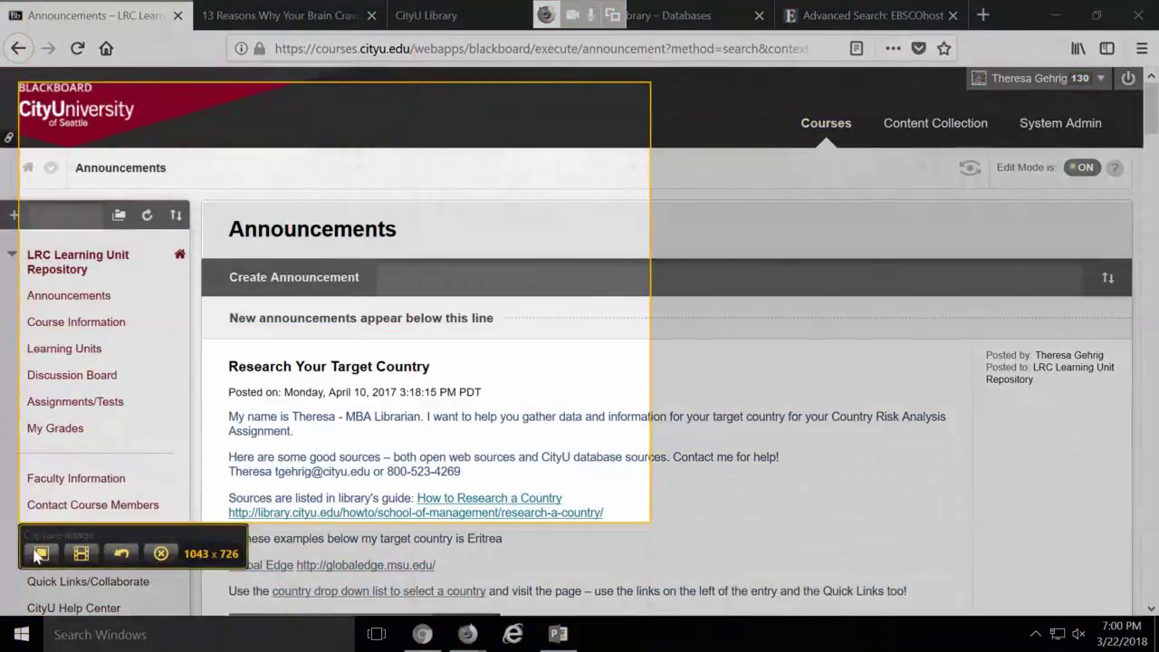
left_click(41, 553)
Annotate the capture with a purple arrow at Announcements and the note 'please do this'.
left_click_drag(438, 190, 384, 275)
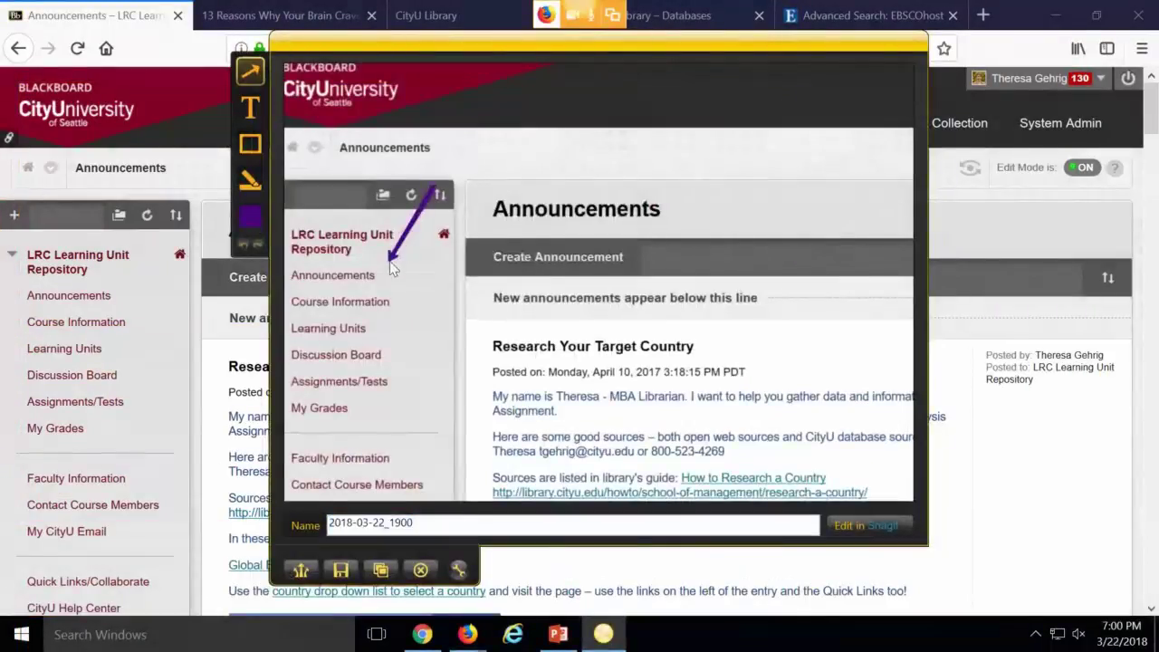
left_click(251, 108)
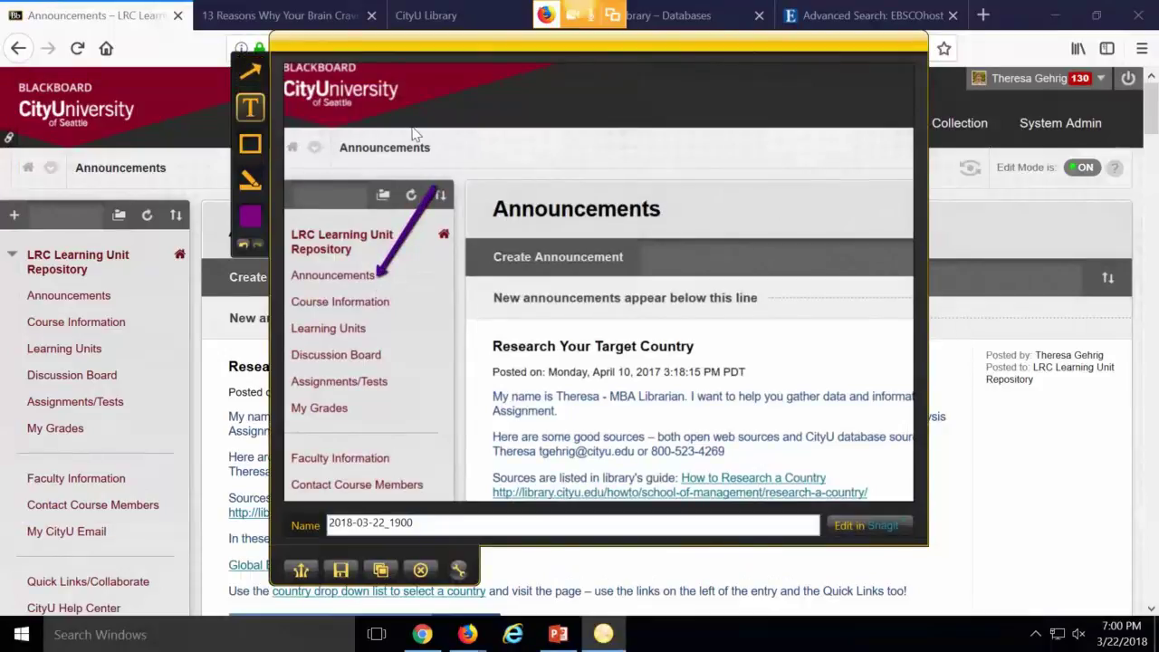
left_click(418, 134)
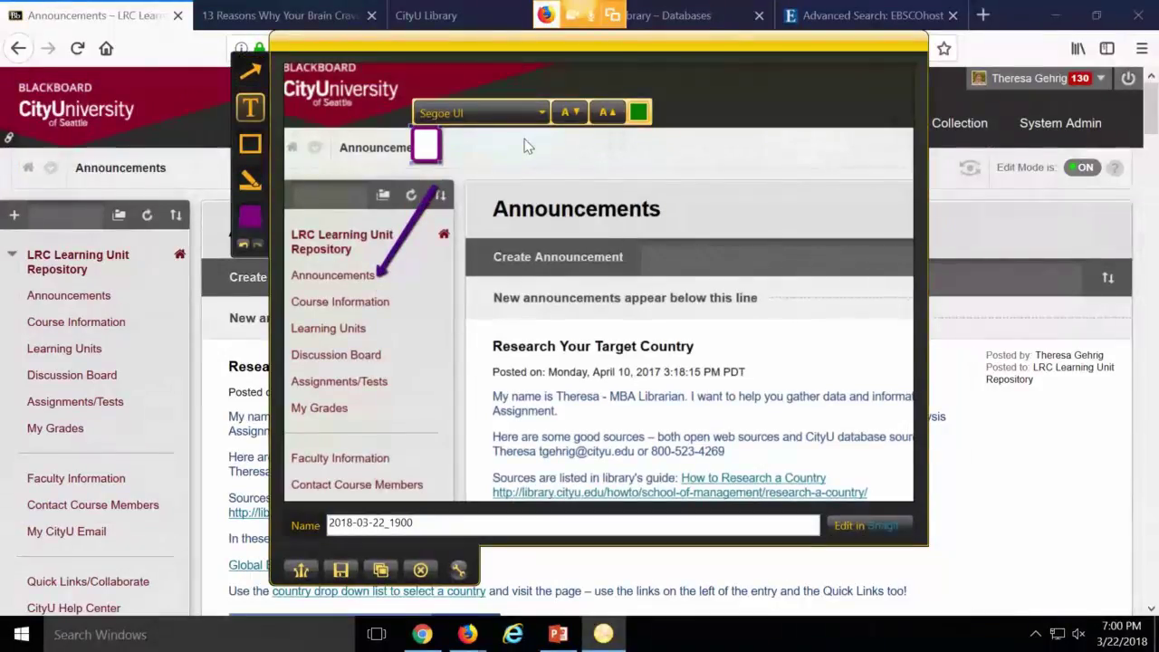
type("please do this")
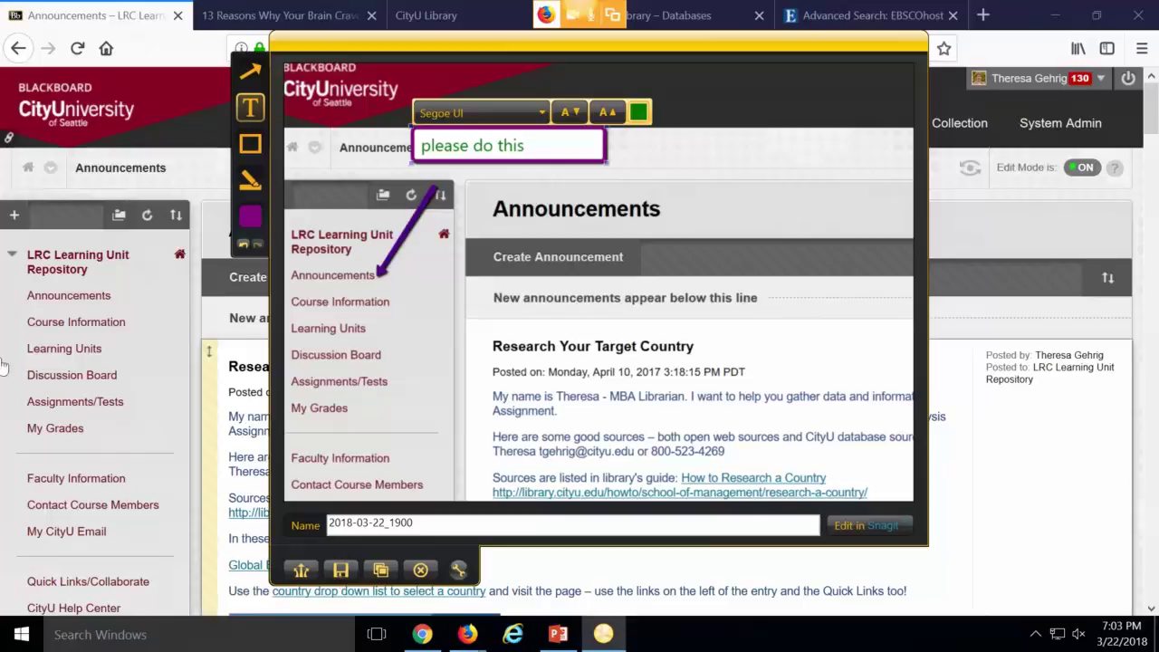
Open the LRC course's Learning Units page in Blackboard.
left_click(65, 349)
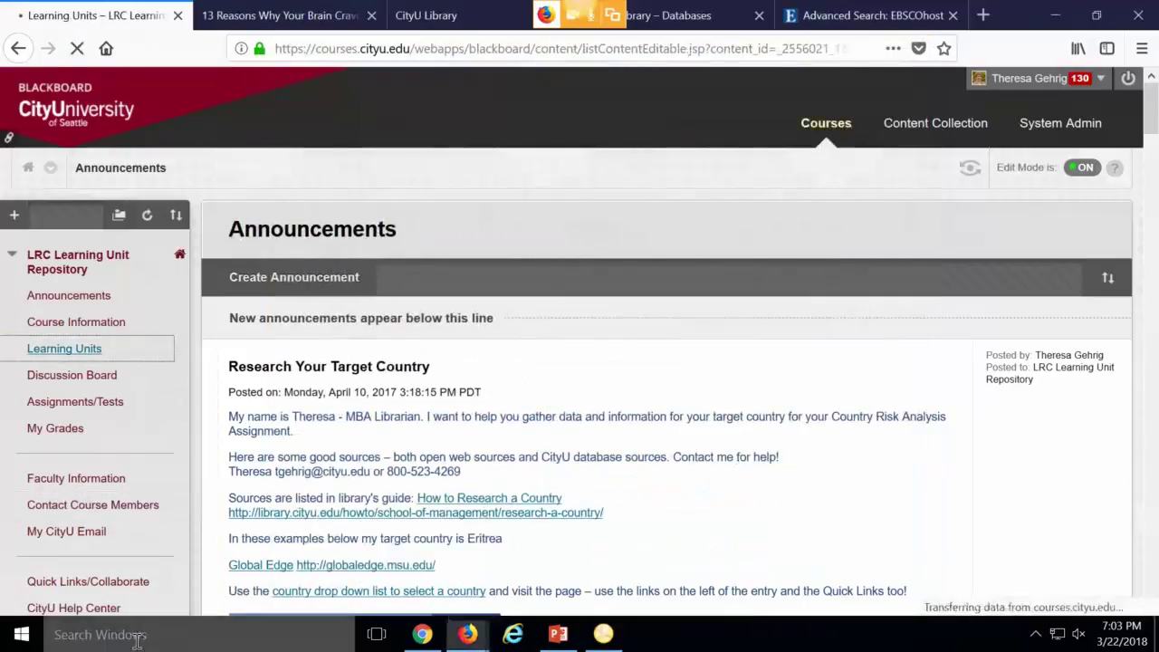
Launch Jing from a Windows search for 'jing' and dismiss the 'already running' notice.
left_click(140, 636)
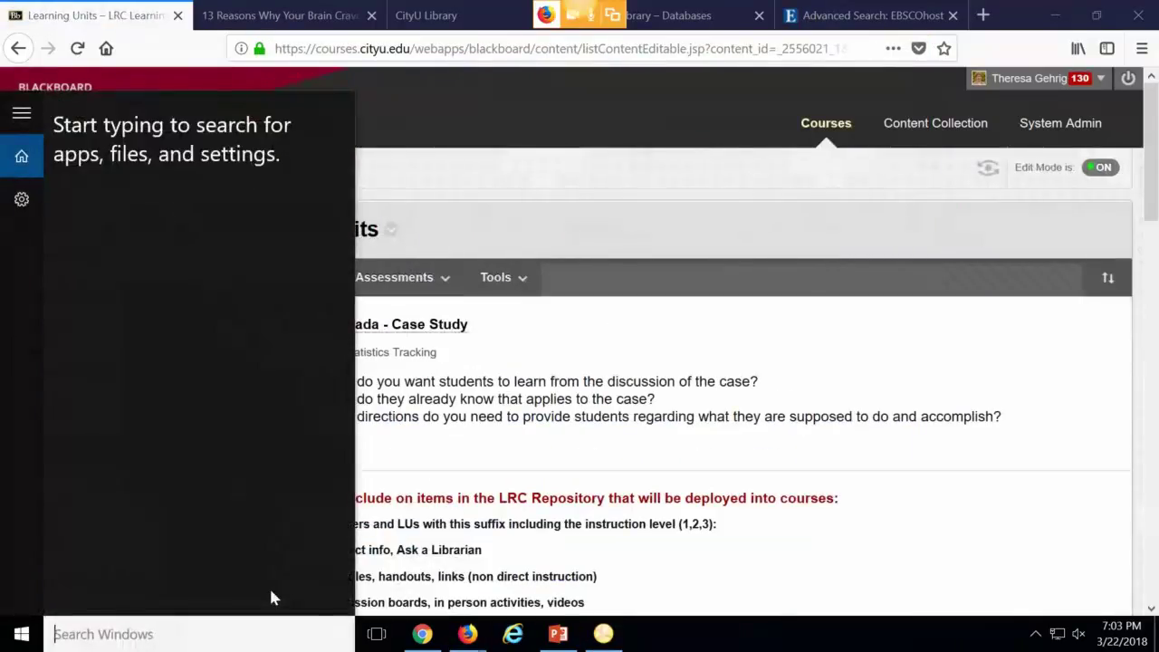
type("jing")
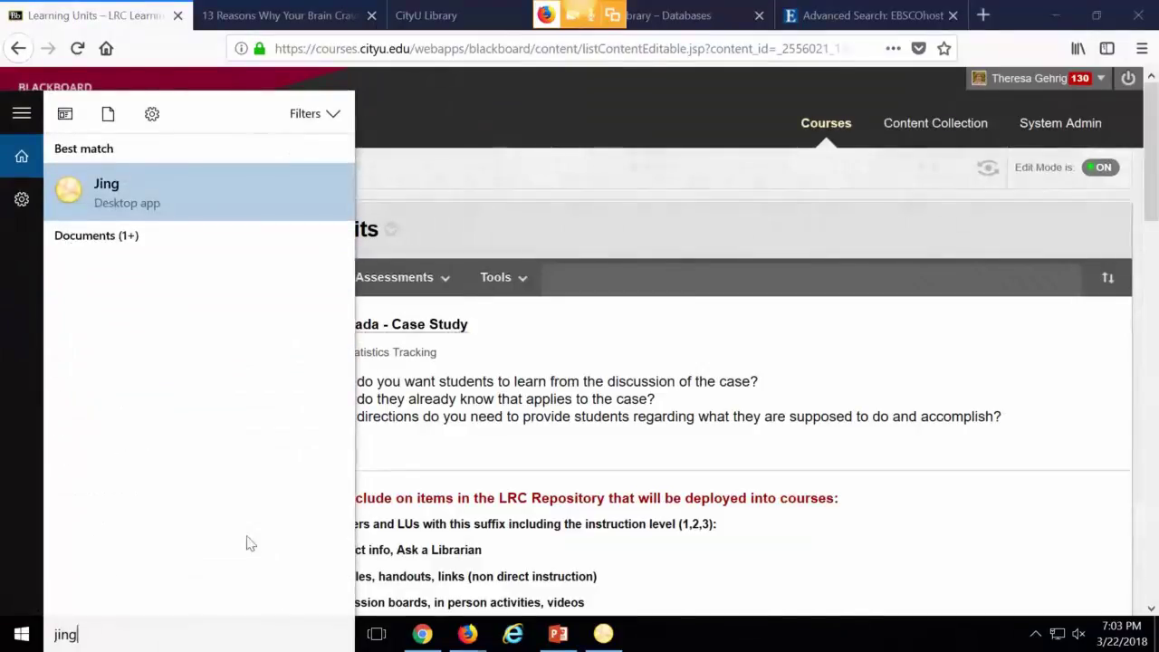
left_click(188, 208)
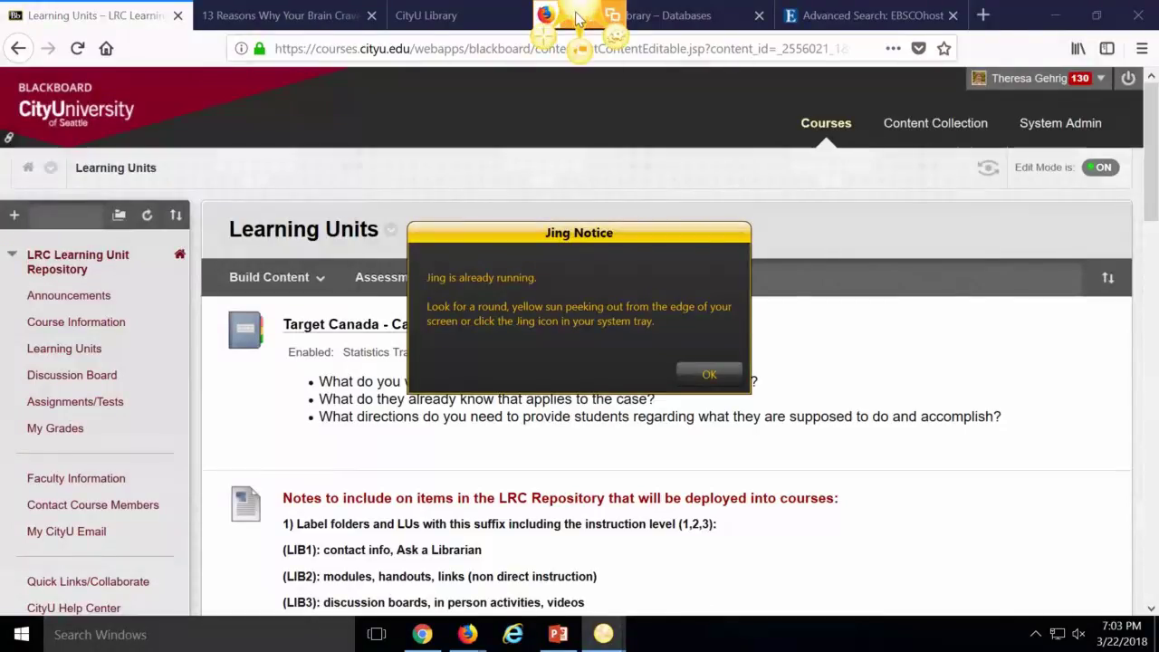
left_click(709, 380)
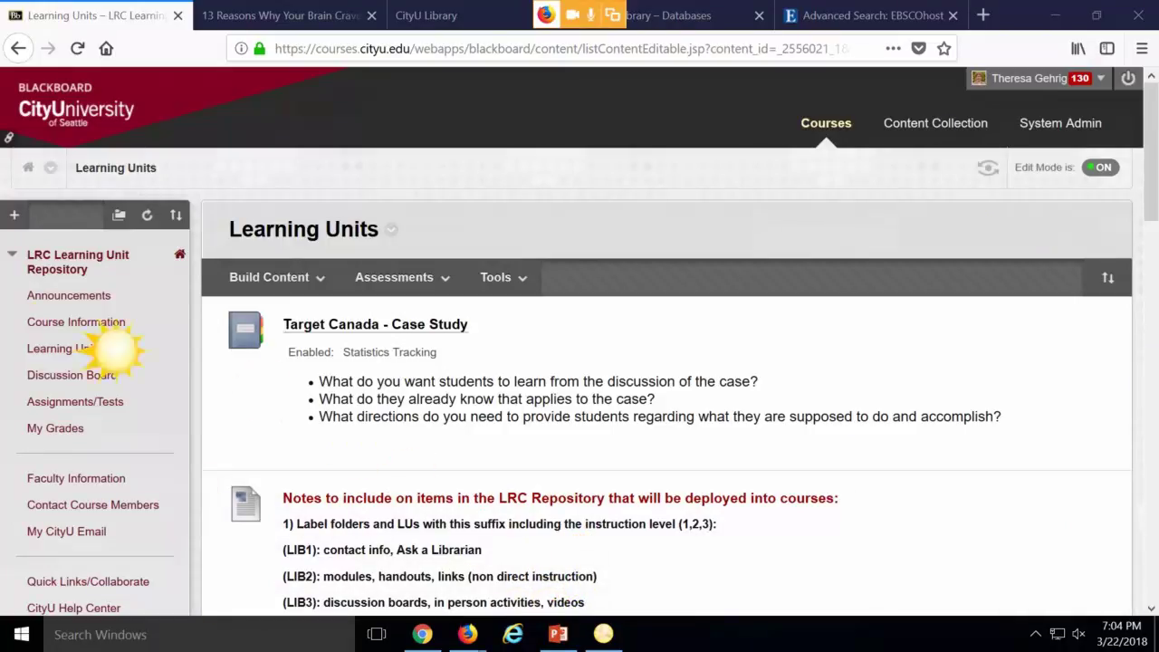
Start a new Jing capture with the Print key over the Learning Units page.
left_click(436, 278)
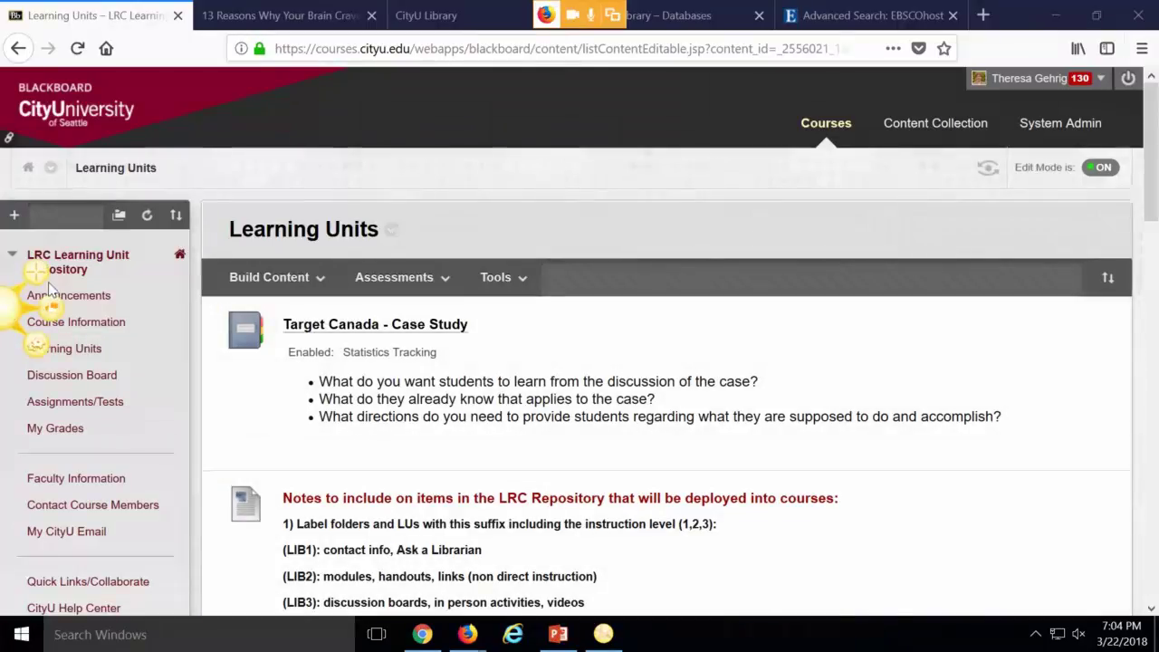
key("Print")
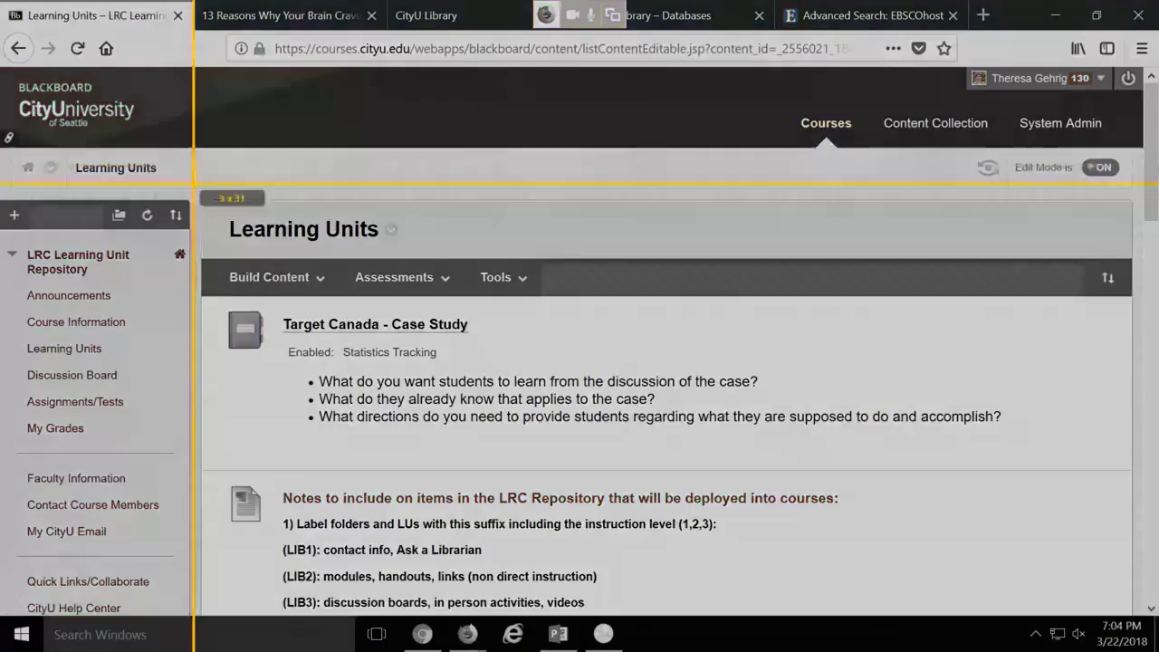
Record a video of the Learning Units area, pause and resume once, then discard it.
left_click_drag(195, 166, 708, 499)
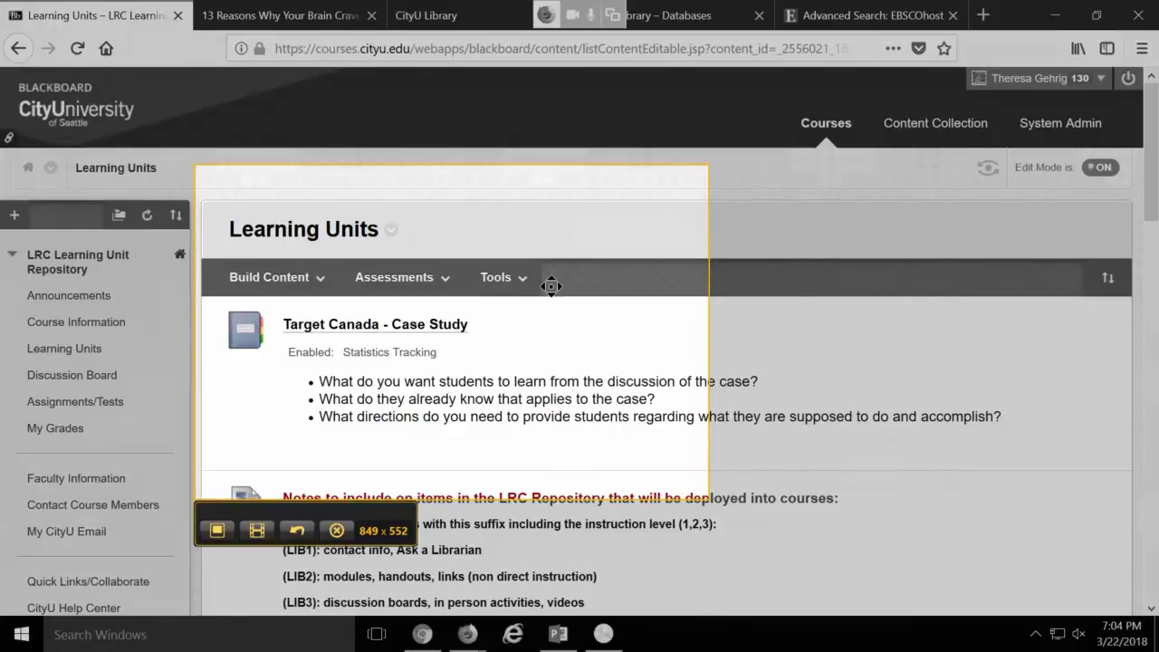
left_click(258, 534)
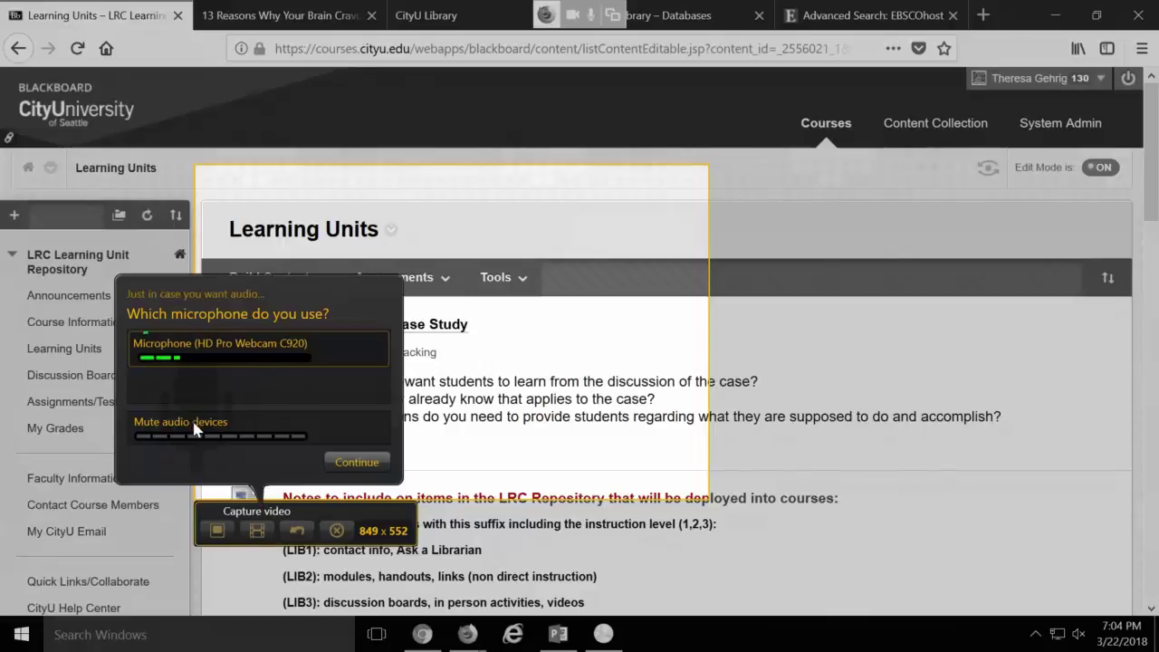
left_click(353, 463)
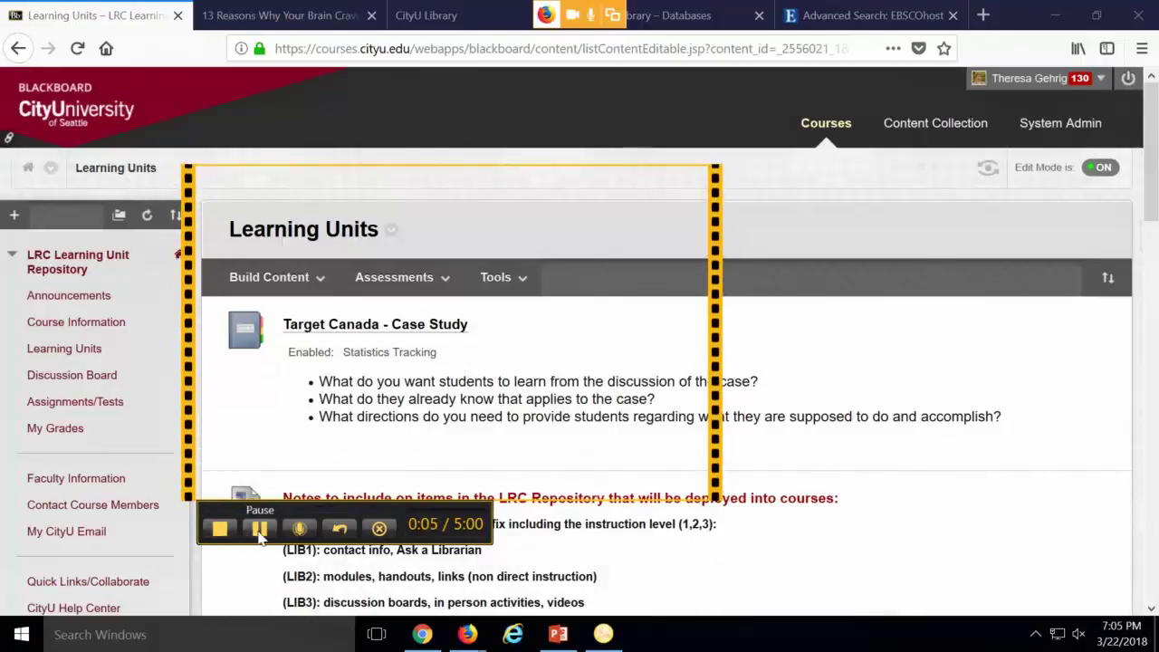
left_click(260, 530)
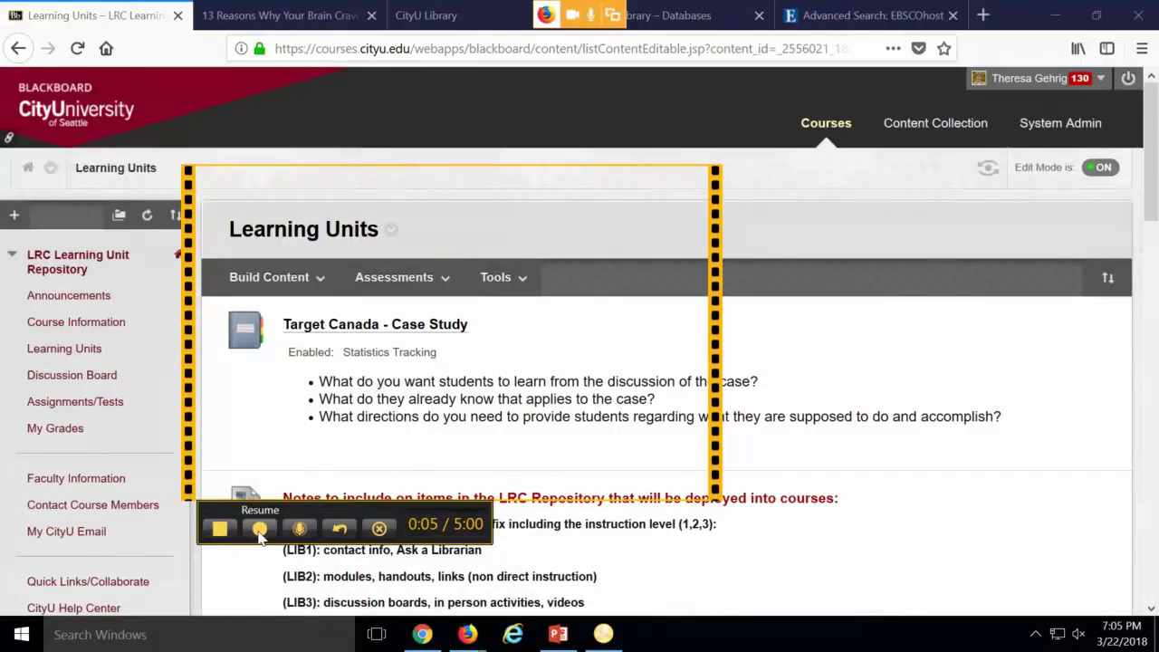
left_click(260, 531)
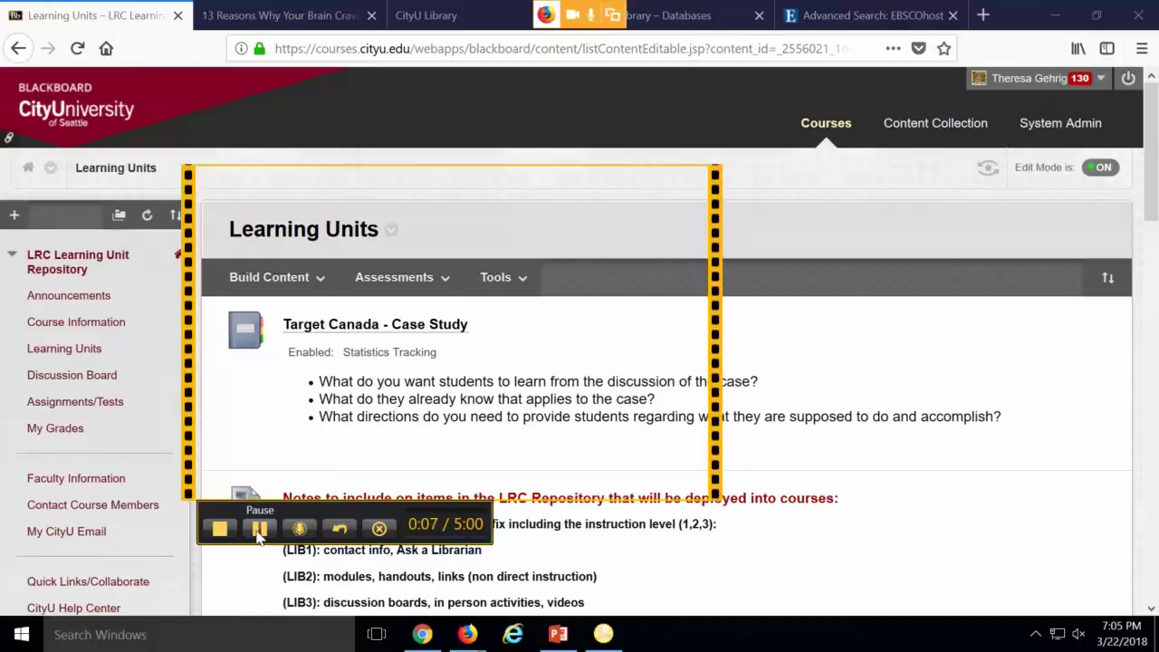
left_click(220, 531)
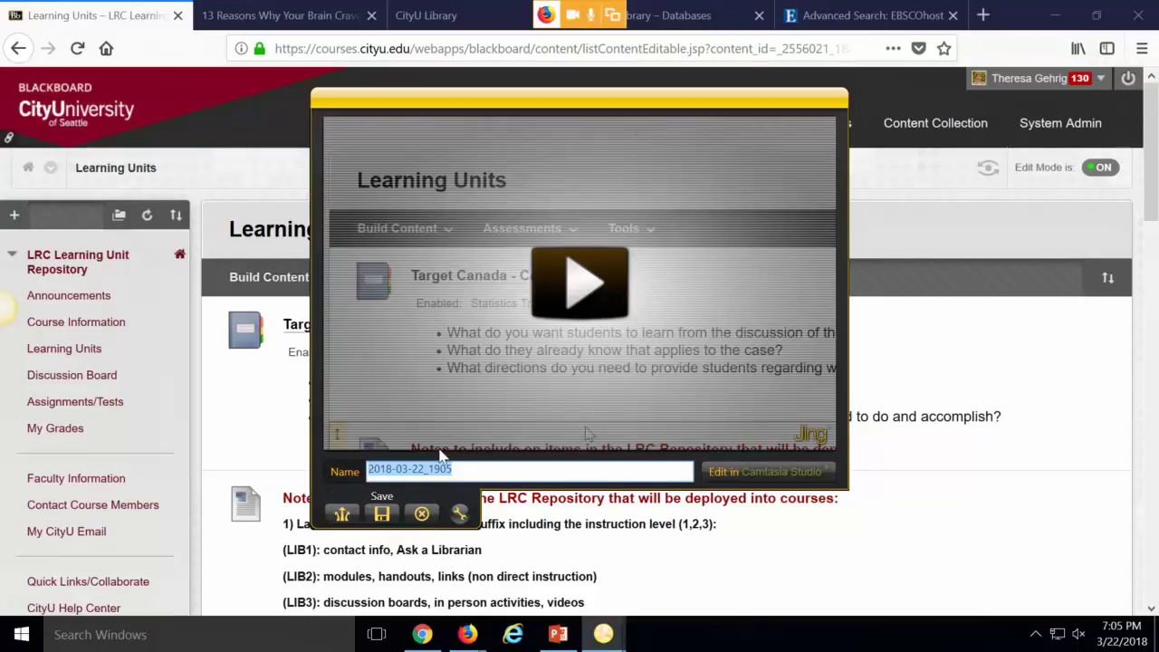
left_click(421, 514)
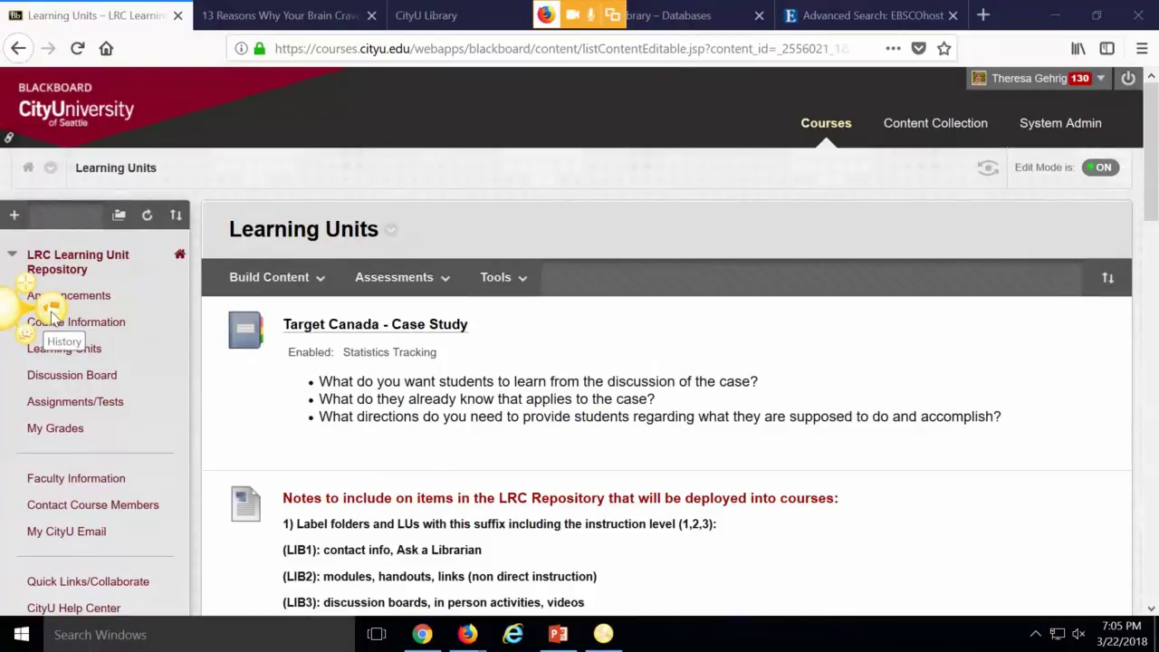
left_click(52, 315)
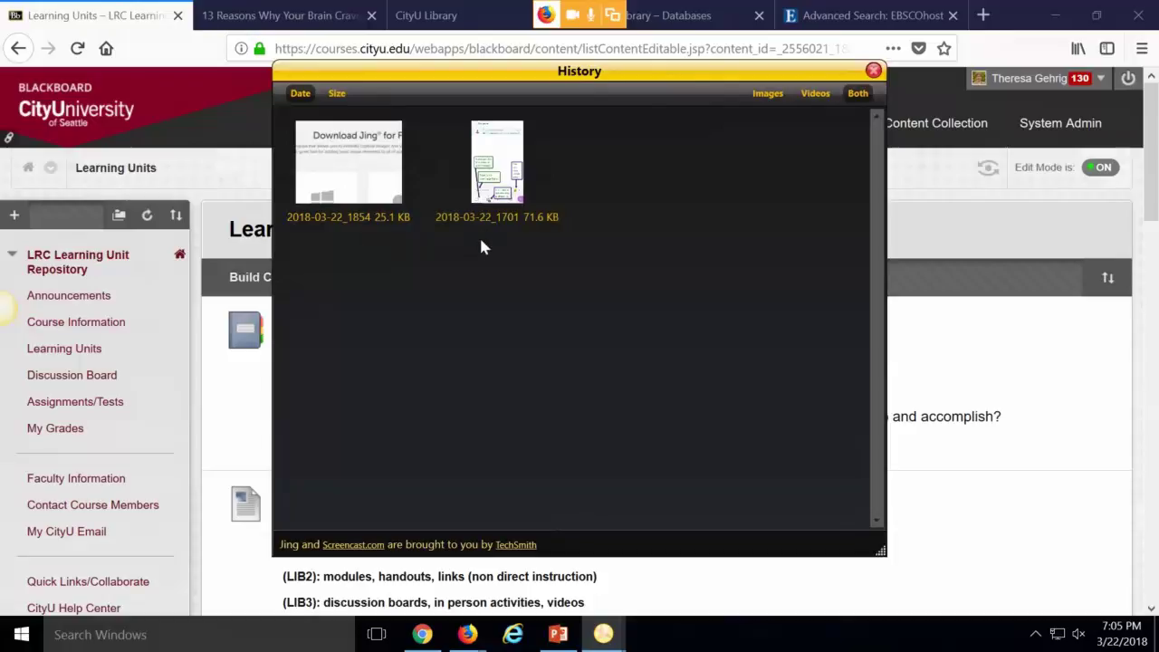
mouse_move(483, 203)
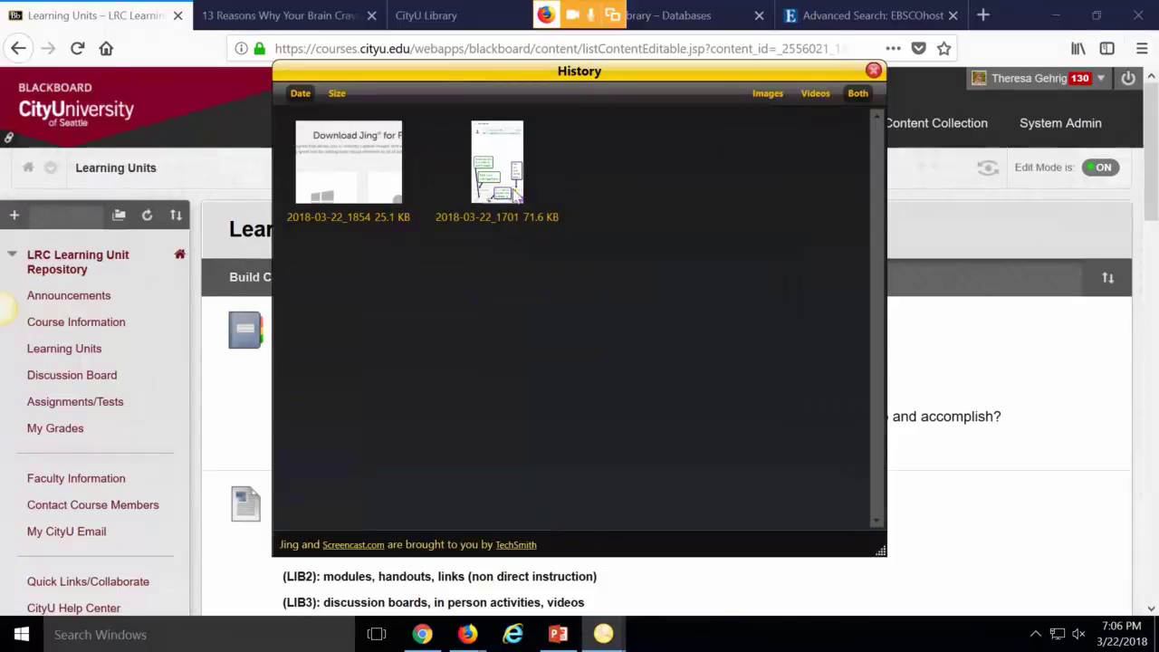
left_click(874, 71)
left_click(401, 282)
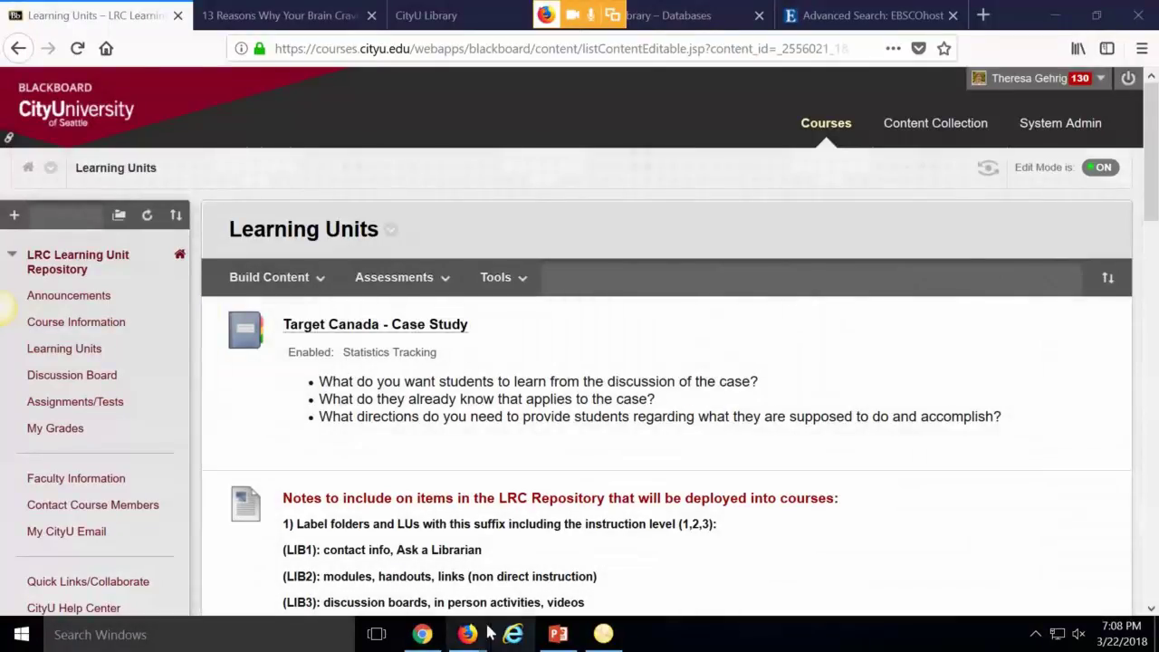
Bring the Collaborate session forward and share the webcam video with attendees.
mouse_move(467, 634)
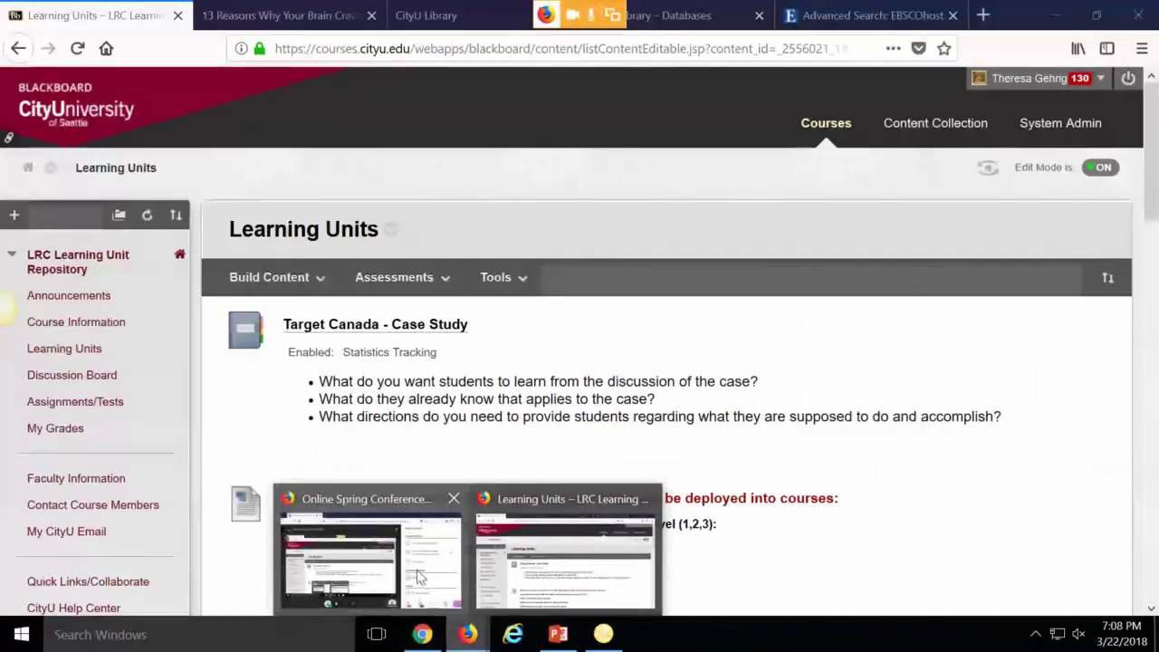
left_click(342, 566)
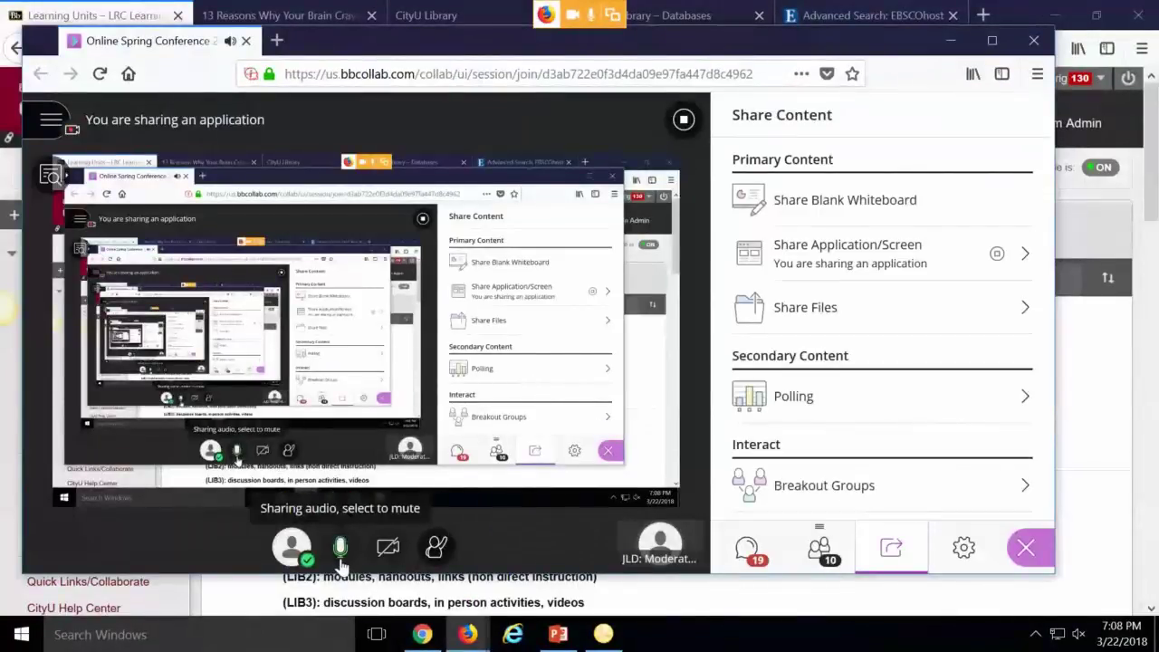
left_click(388, 547)
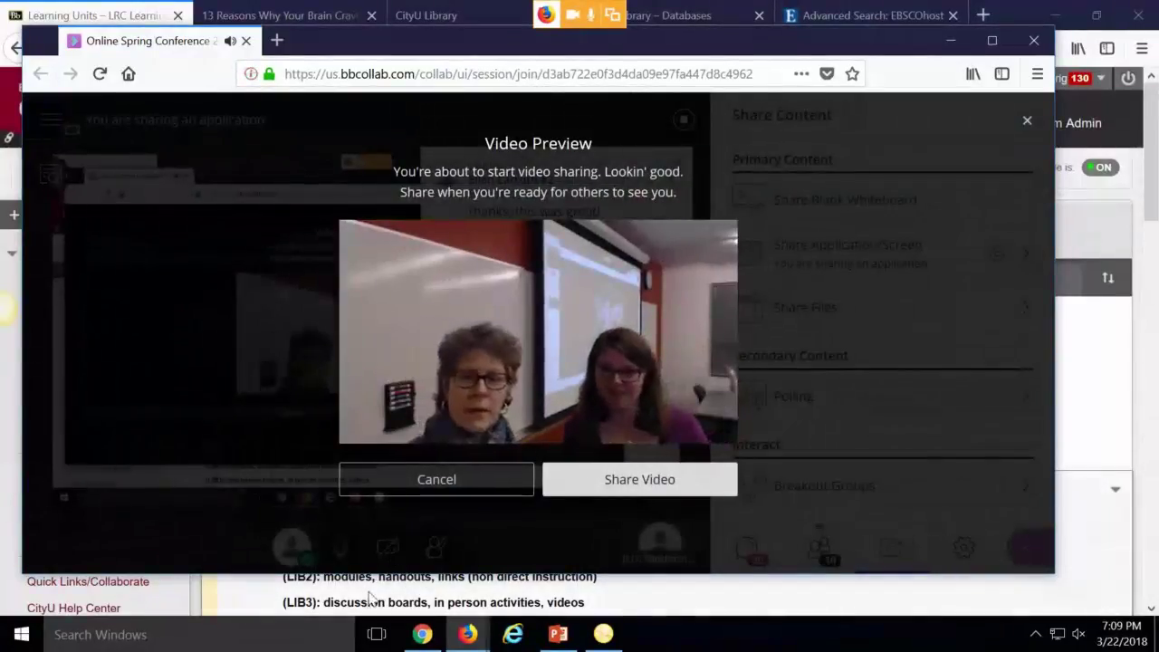
left_click(600, 481)
Mute the microphone, minimize Collaborate, and start closing the Firefox window with Blackboard tabs.
left_click(340, 548)
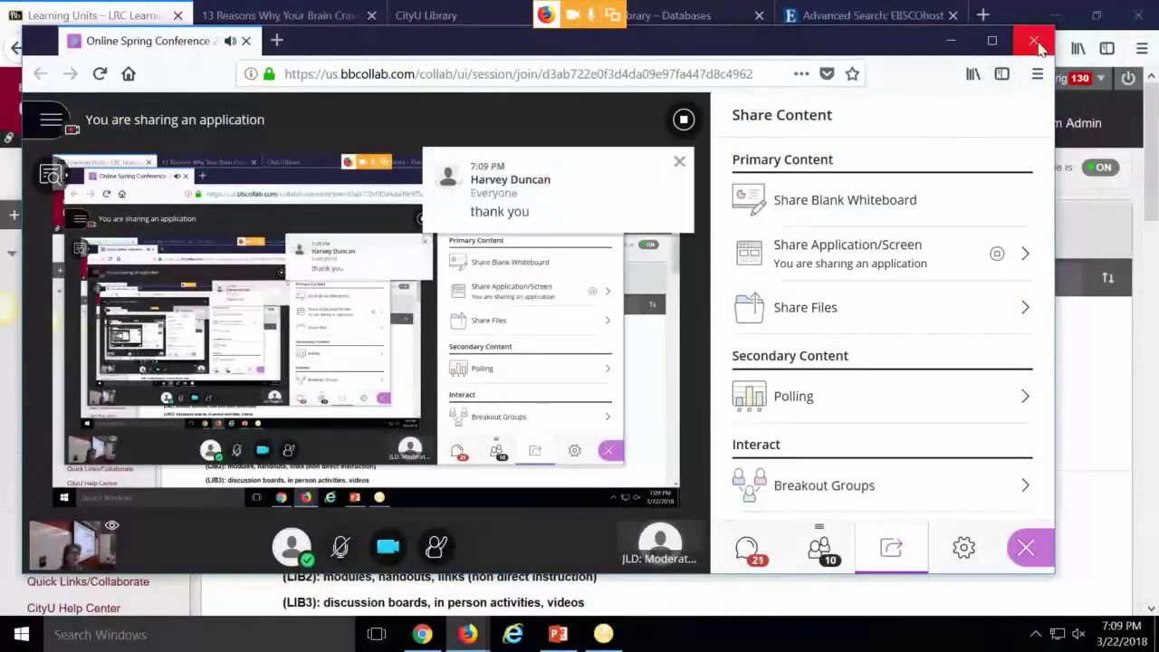
left_click(950, 43)
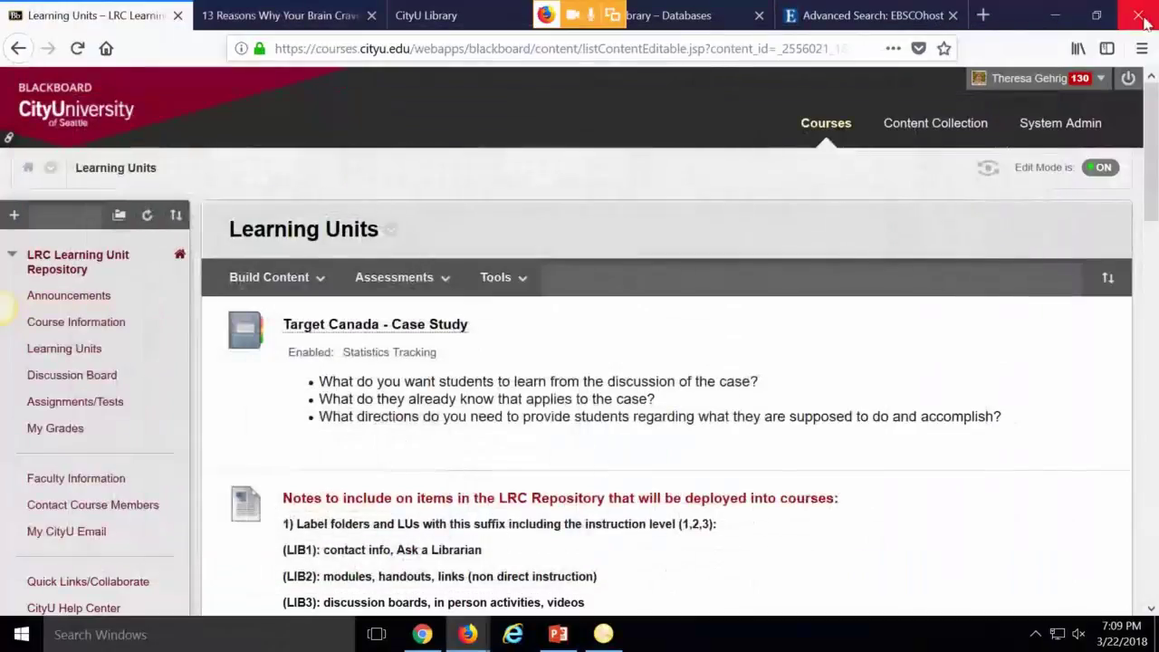
left_click(1139, 16)
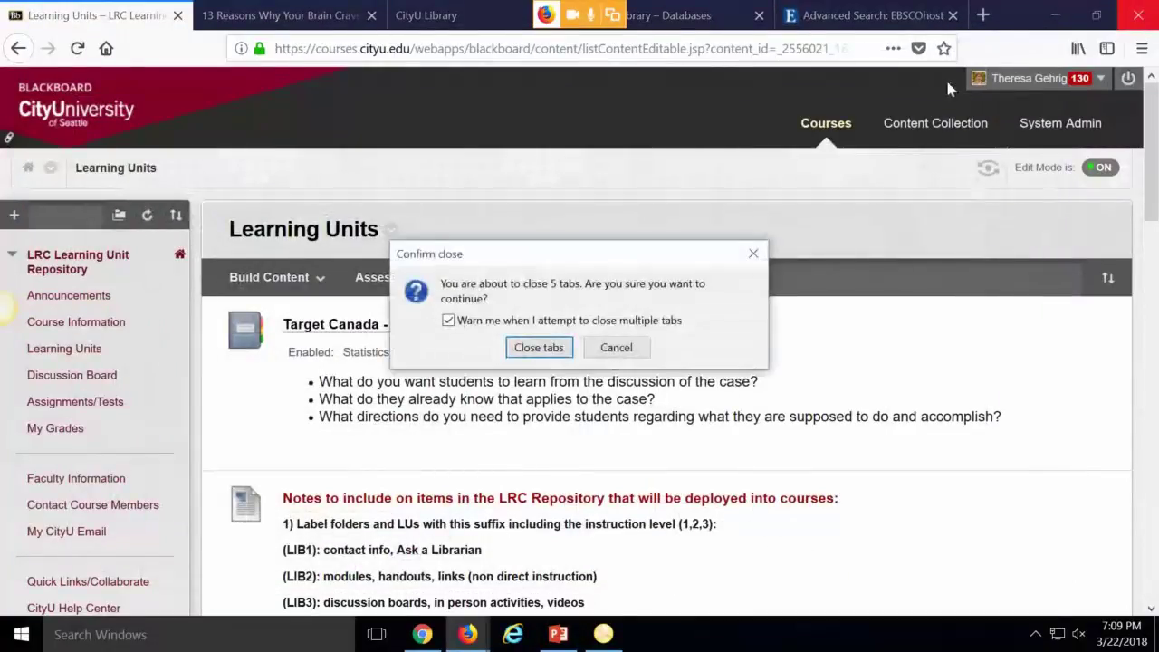
Close the five Blackboard tabs, Jing capture, PowerPoint and Chrome, then restore Collaborate.
left_click(522, 352)
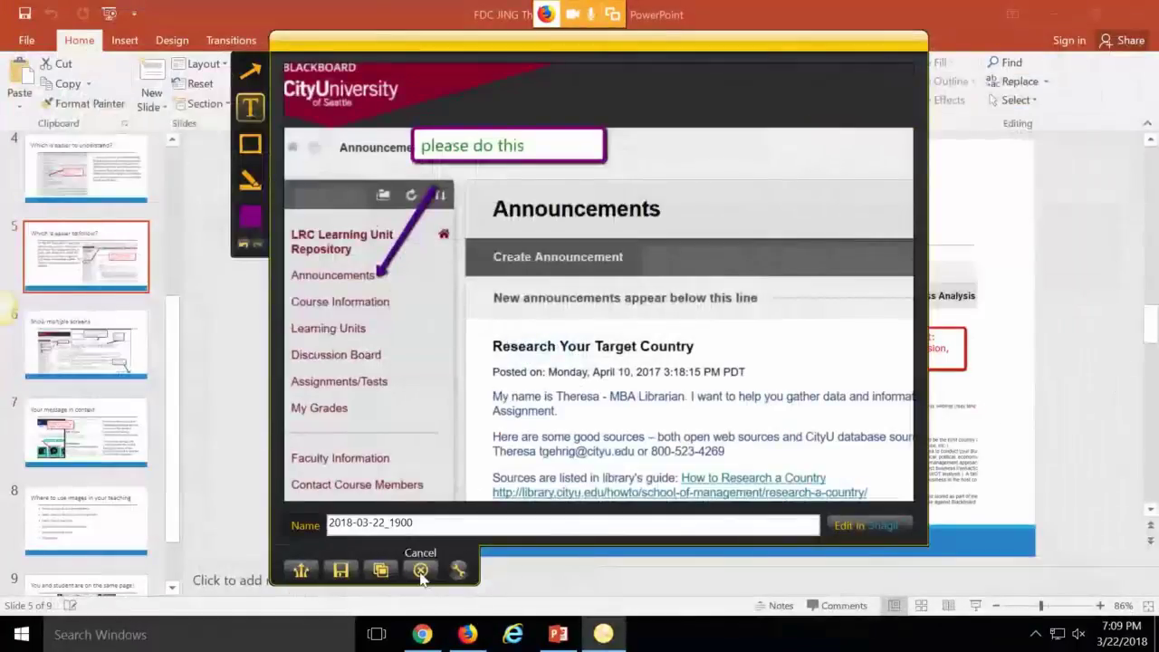
left_click(420, 570)
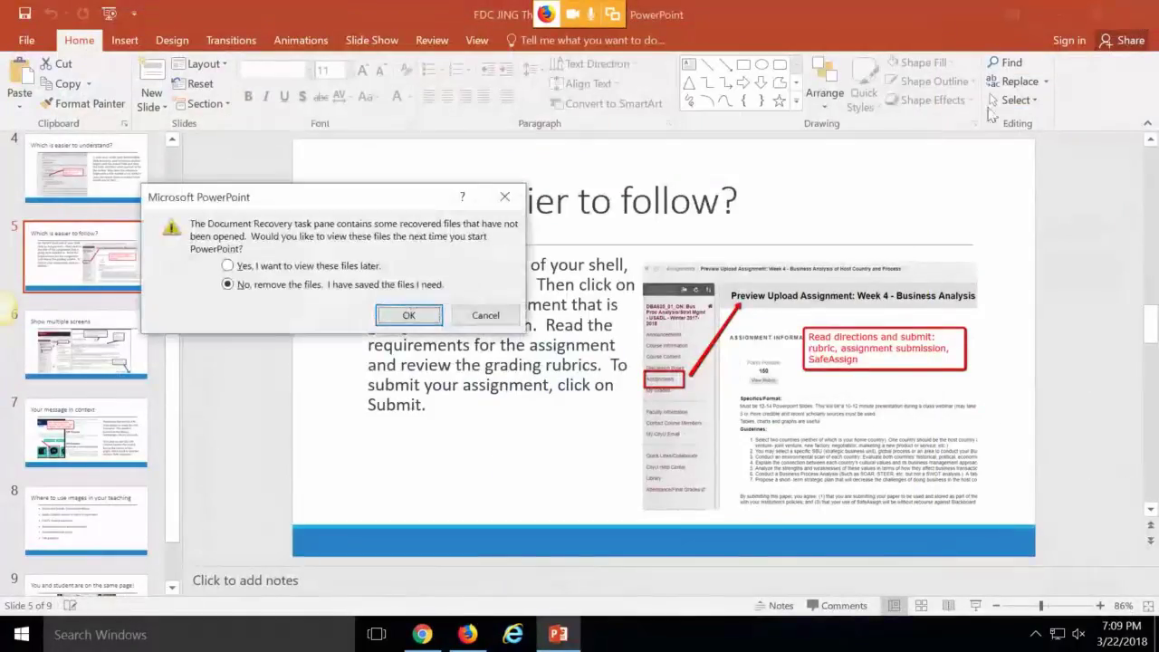
left_click(408, 315)
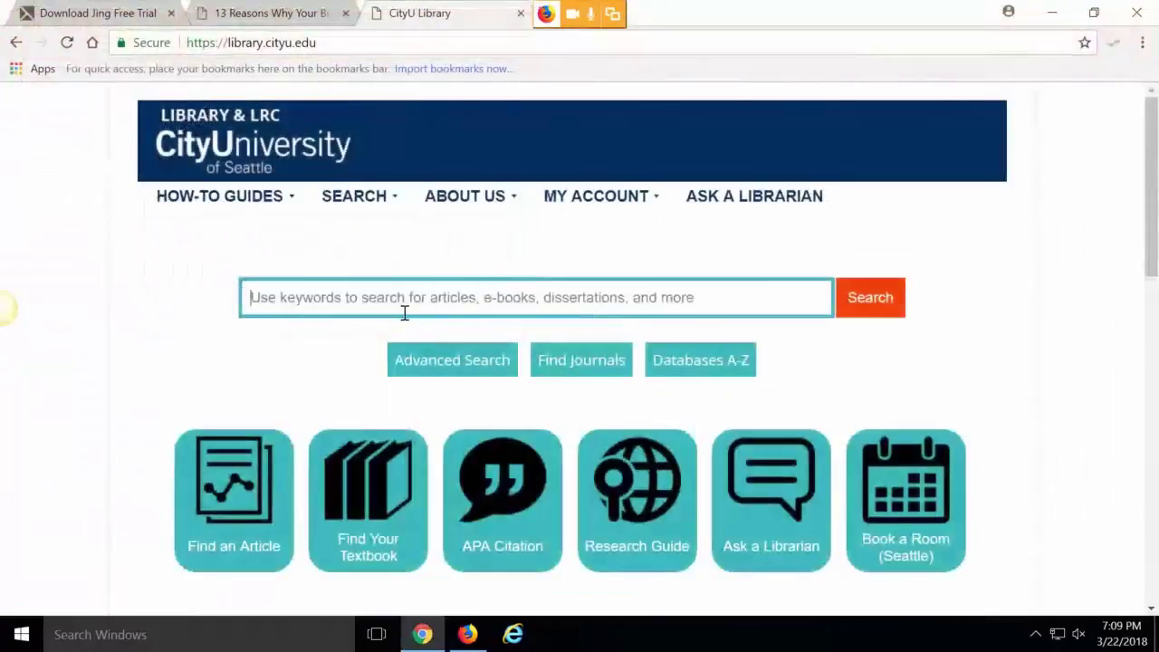
left_click(1137, 13)
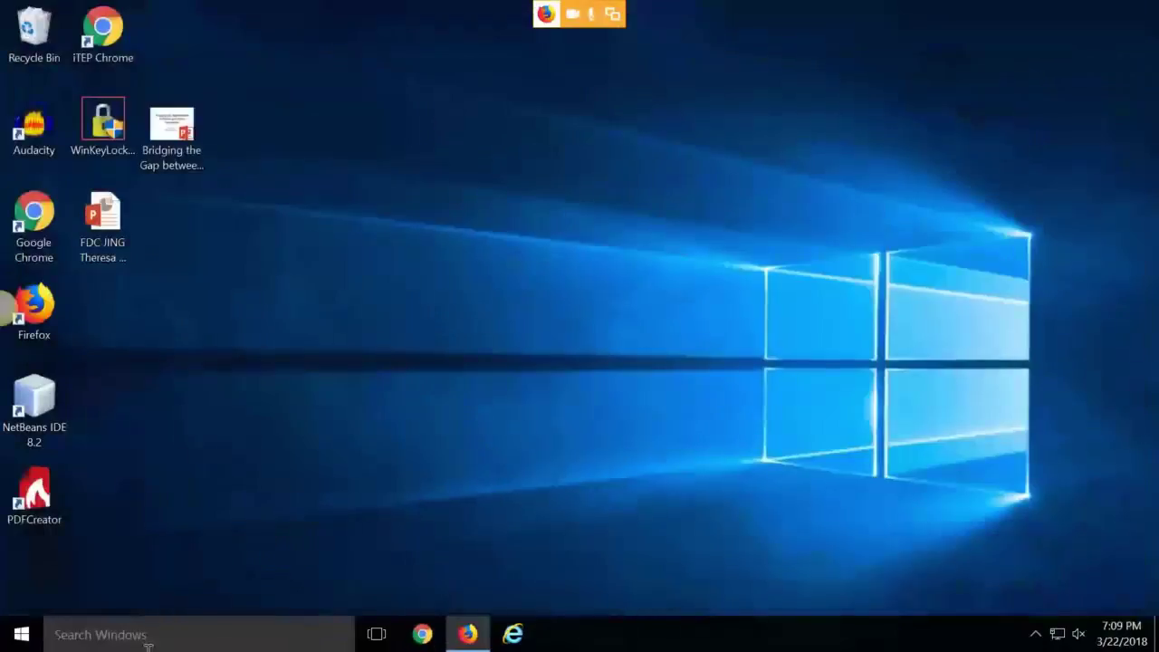
left_click(479, 639)
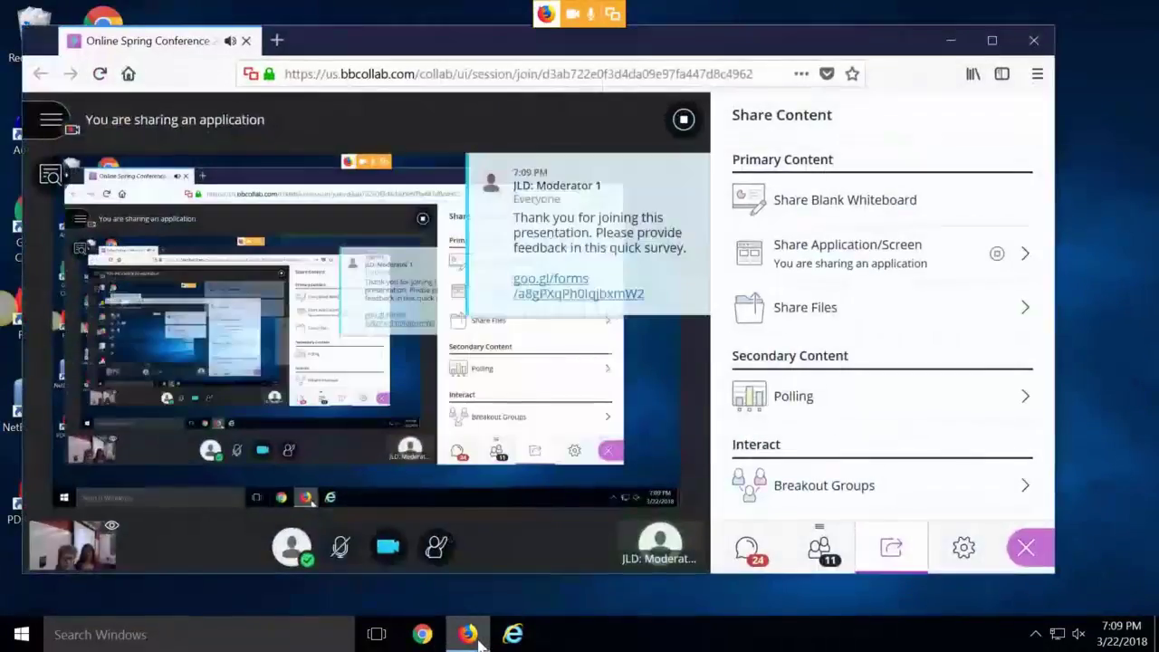